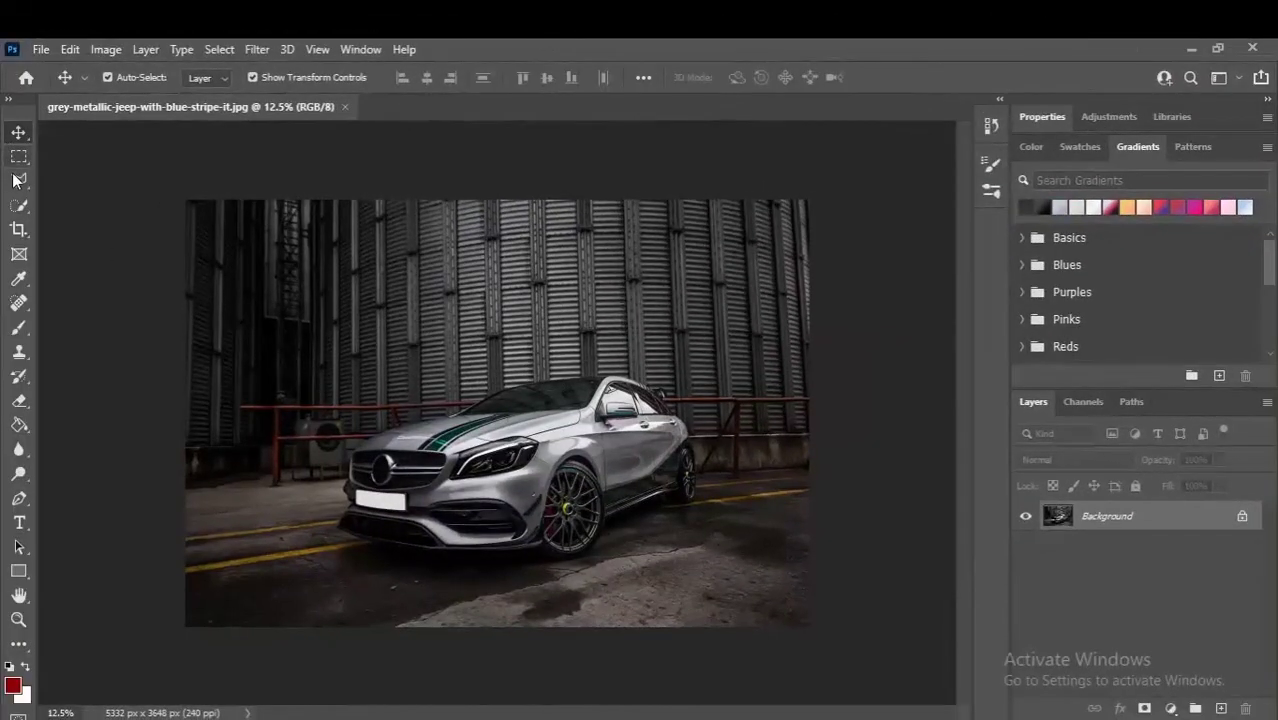
Trace the car's outline with the lasso into a closed selection
{"action": "left_click", "coordinate": [17, 181]}
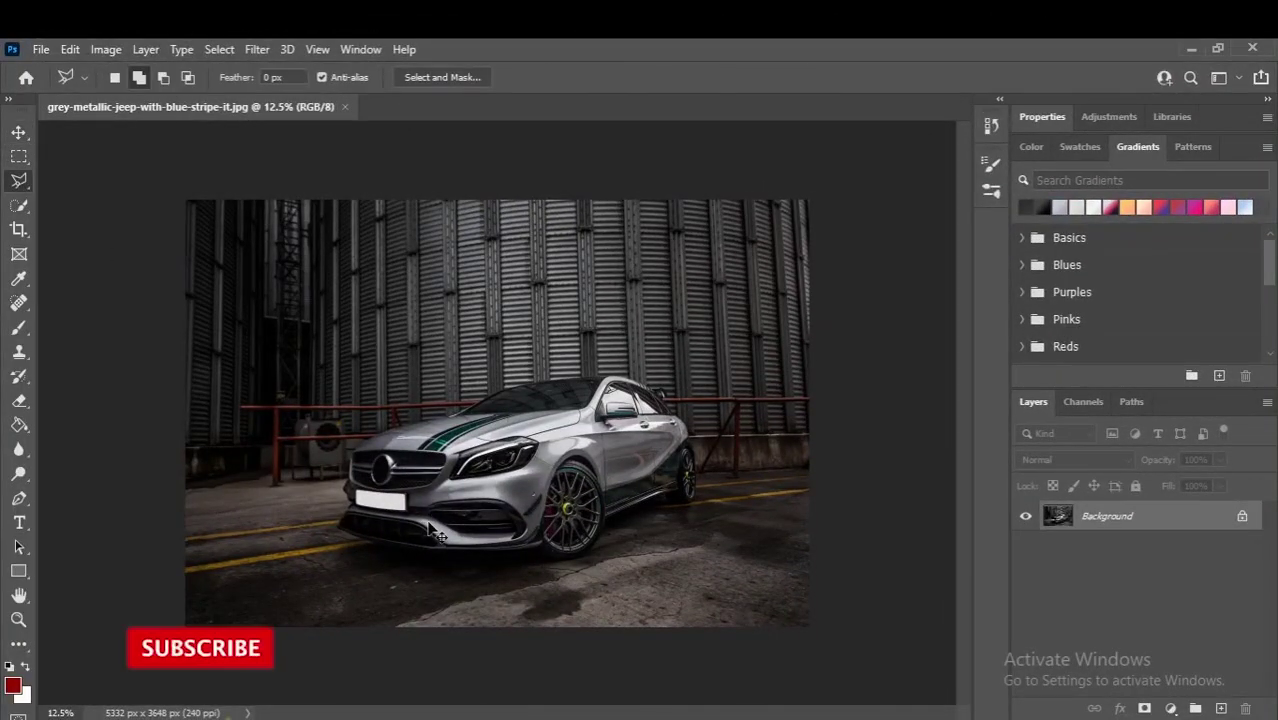
{"action": "key", "text": "ctrl+plus"}
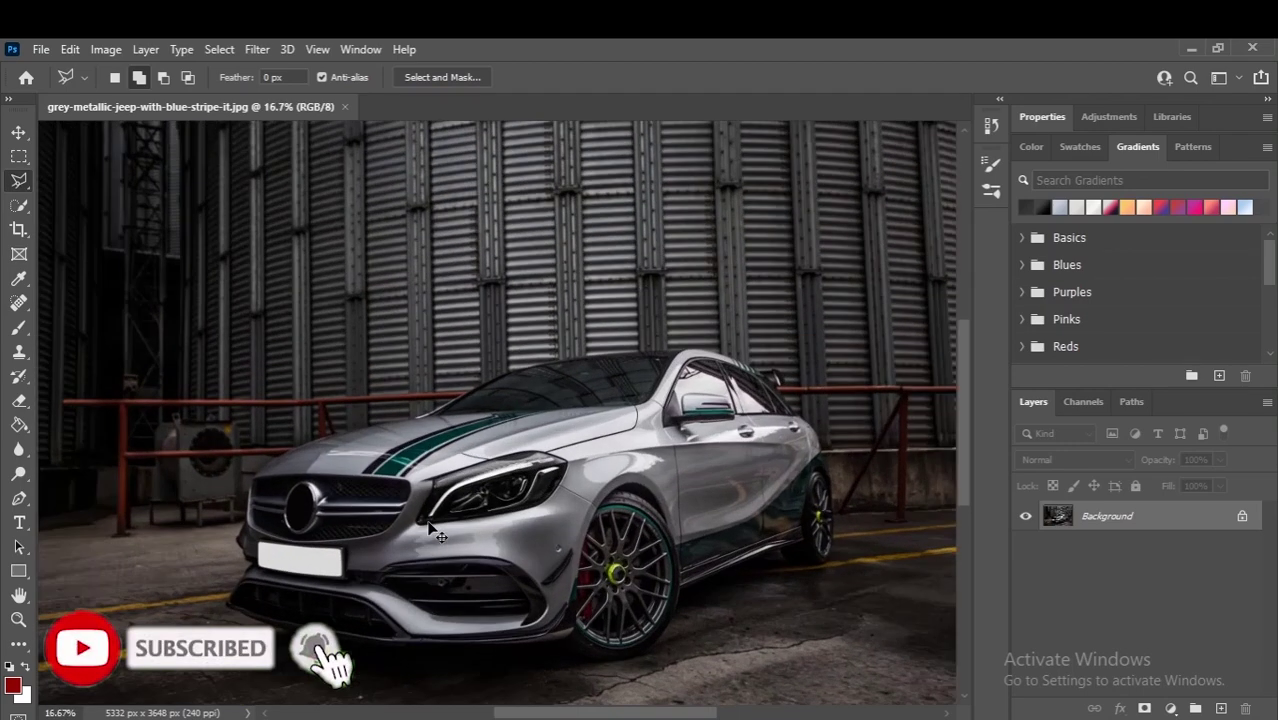
{"action": "key", "text": "ctrl+plus"}
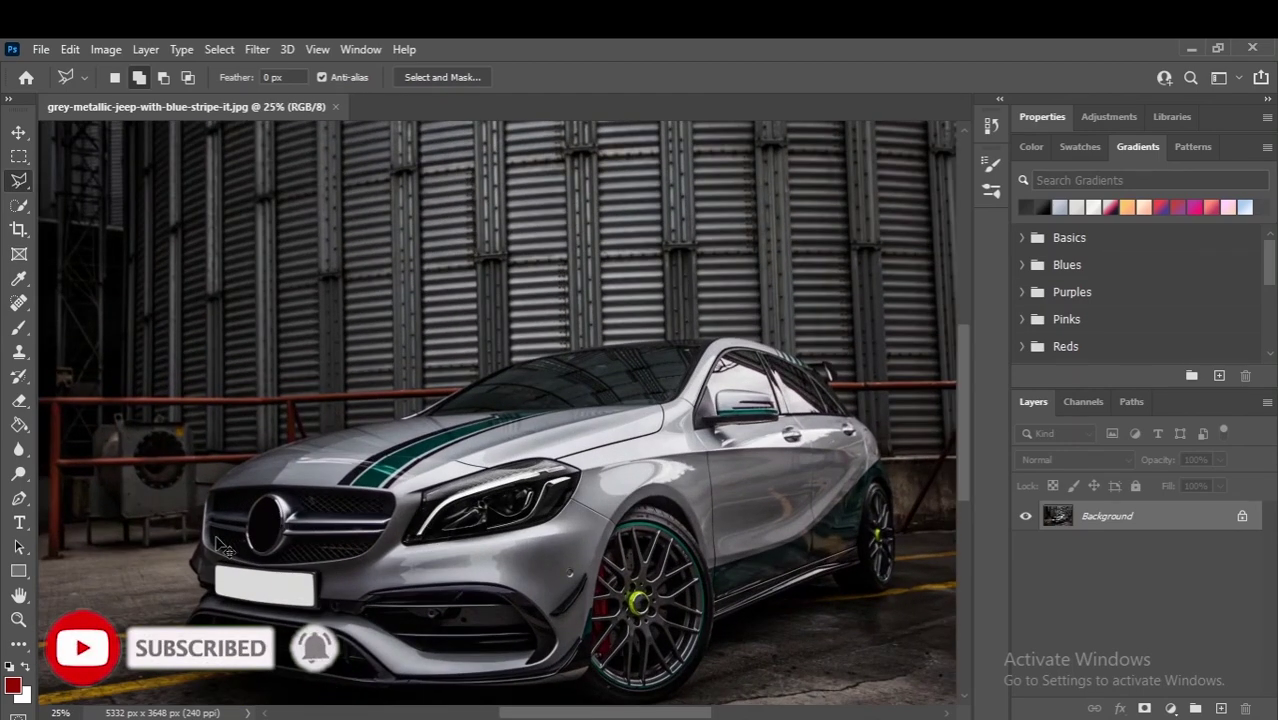
{"action": "key", "text": "ctrl+plus"}
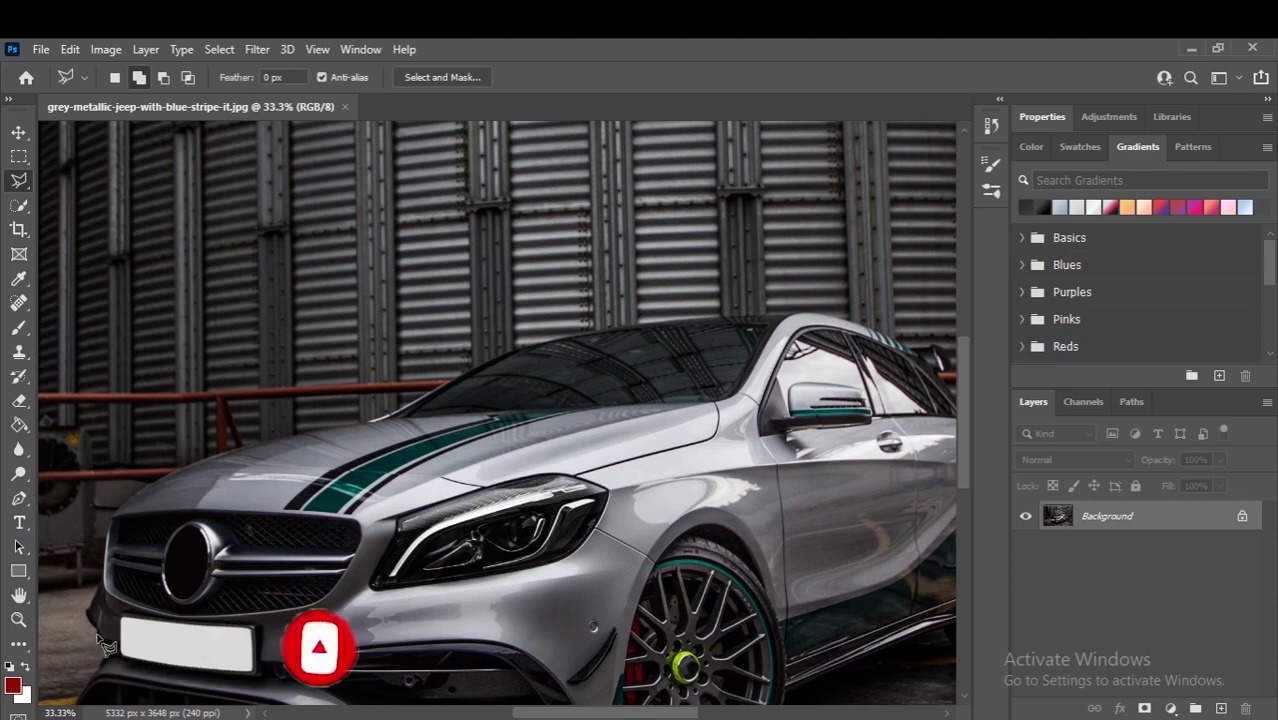
{"action": "scroll", "coordinate": [110, 598], "scroll_direction": "up", "scroll_amount": 1}
{"action": "scroll", "coordinate": [110, 598], "scroll_direction": "up", "scroll_amount": 2}
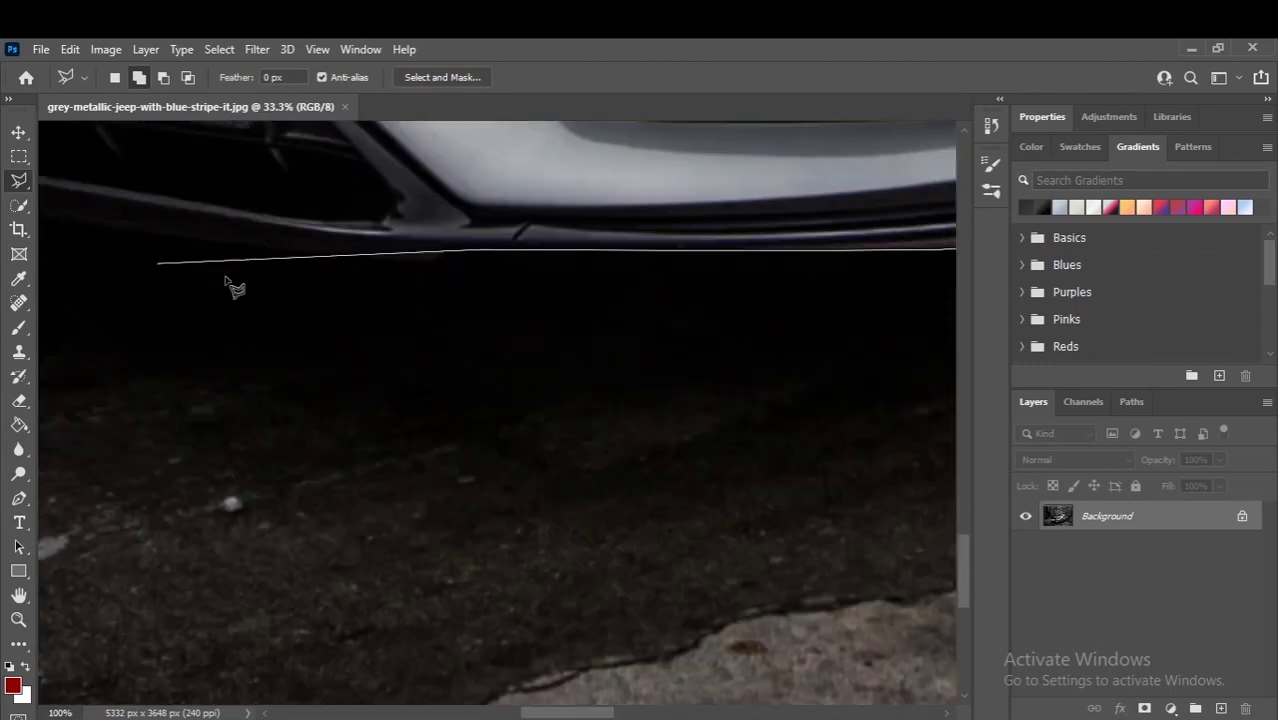
{"action": "double_click", "coordinate": [399, 251]}
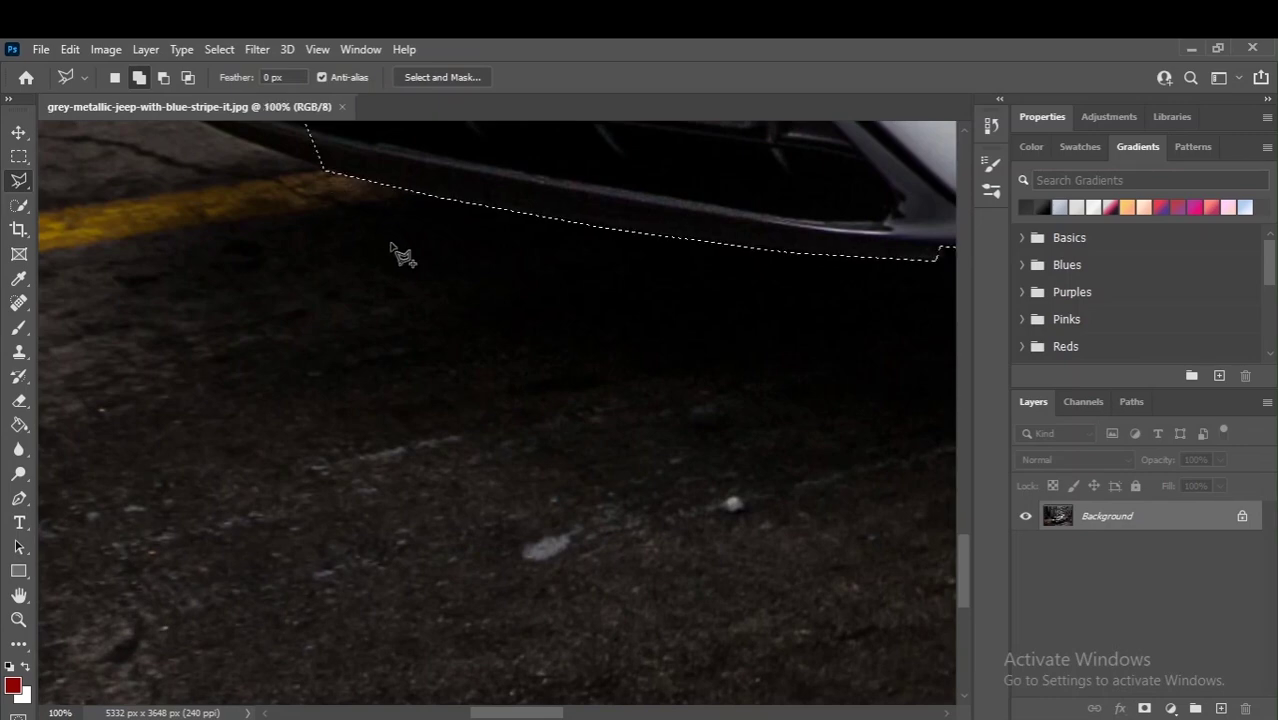
{"action": "key", "text": "ctrl+minus"}
Add the lower front bumper to the car selection
{"action": "key", "text": "ctrl+plus"}
{"action": "key", "text": "ctrl+plus"}
{"action": "key", "text": "ctrl+plus"}
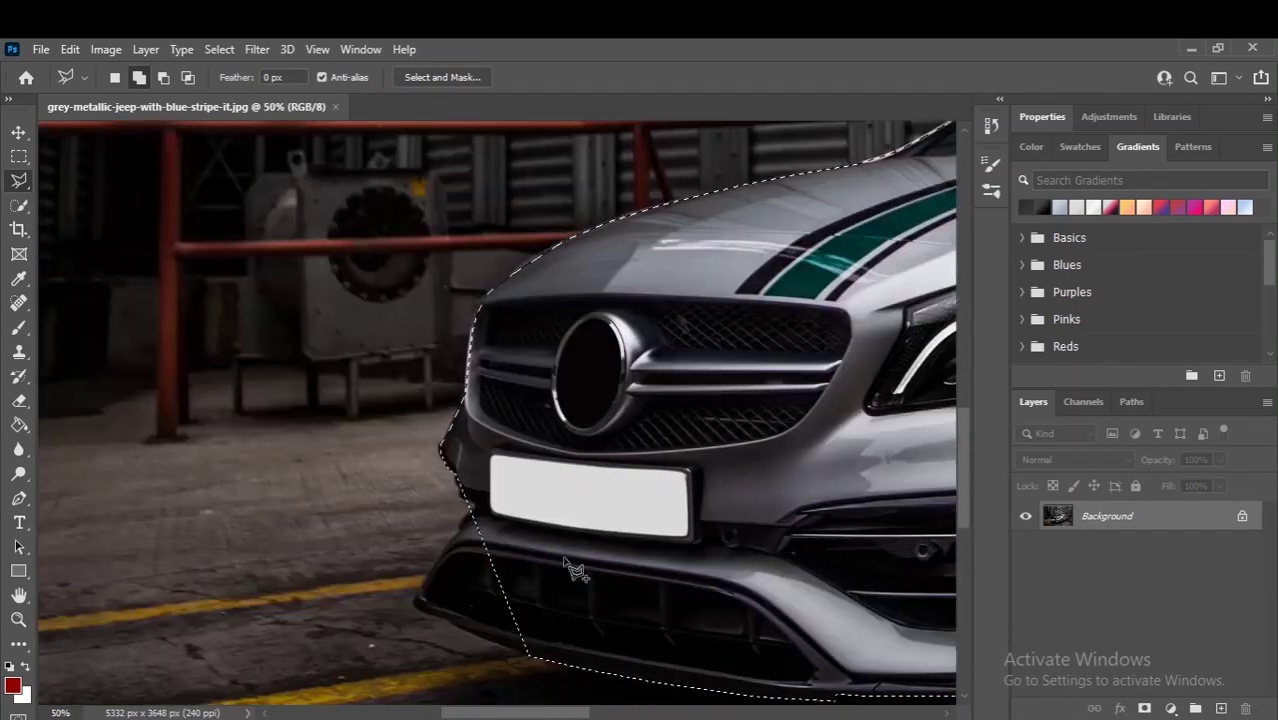
{"action": "left_click", "coordinate": [522, 662]}
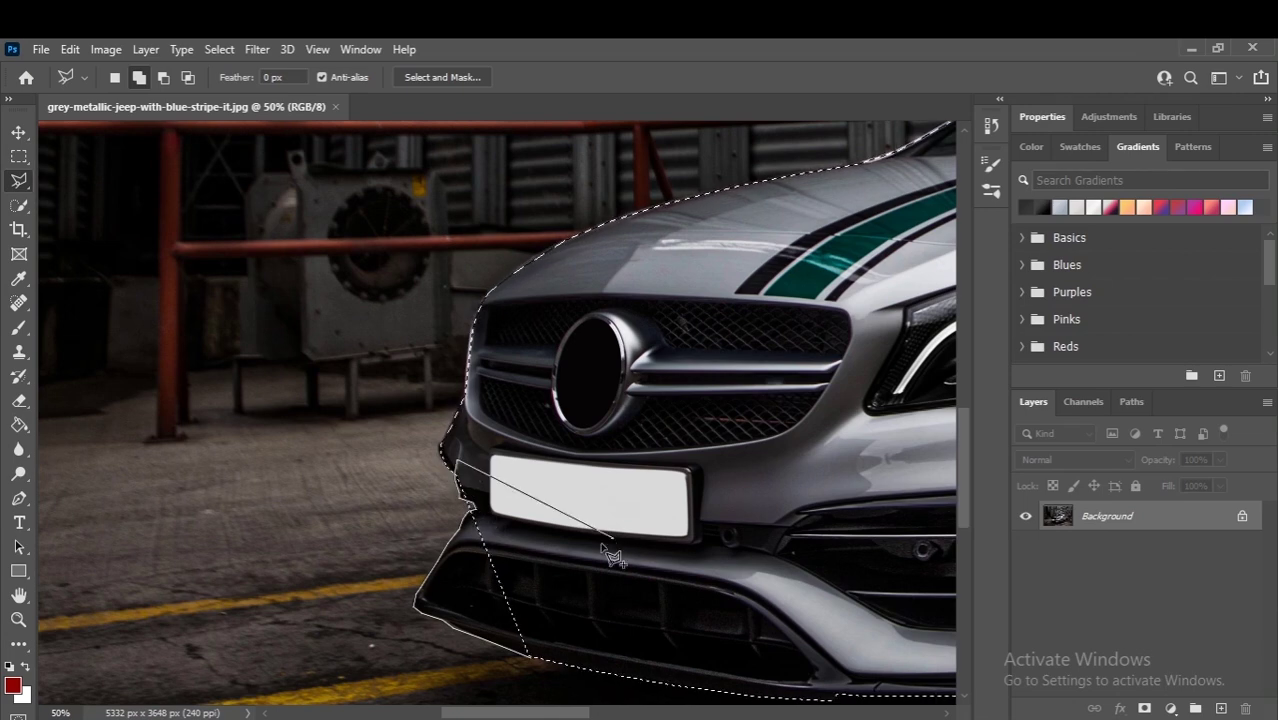
{"action": "double_click", "coordinate": [590, 663]}
Unlock the background as Layer 0 and copy the selected car onto Layer 1
{"action": "key", "text": "ctrl+0"}
{"action": "left_click", "coordinate": [1242, 516]}
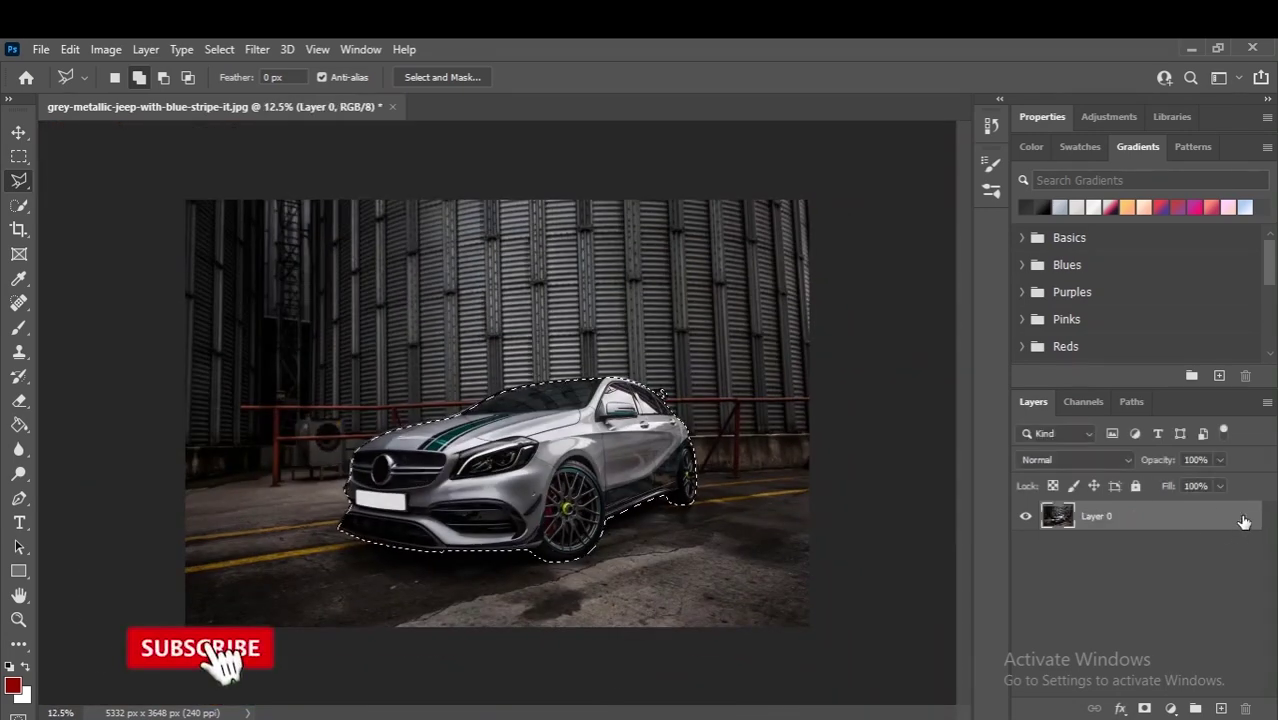
{"action": "key", "text": "ctrl+j"}
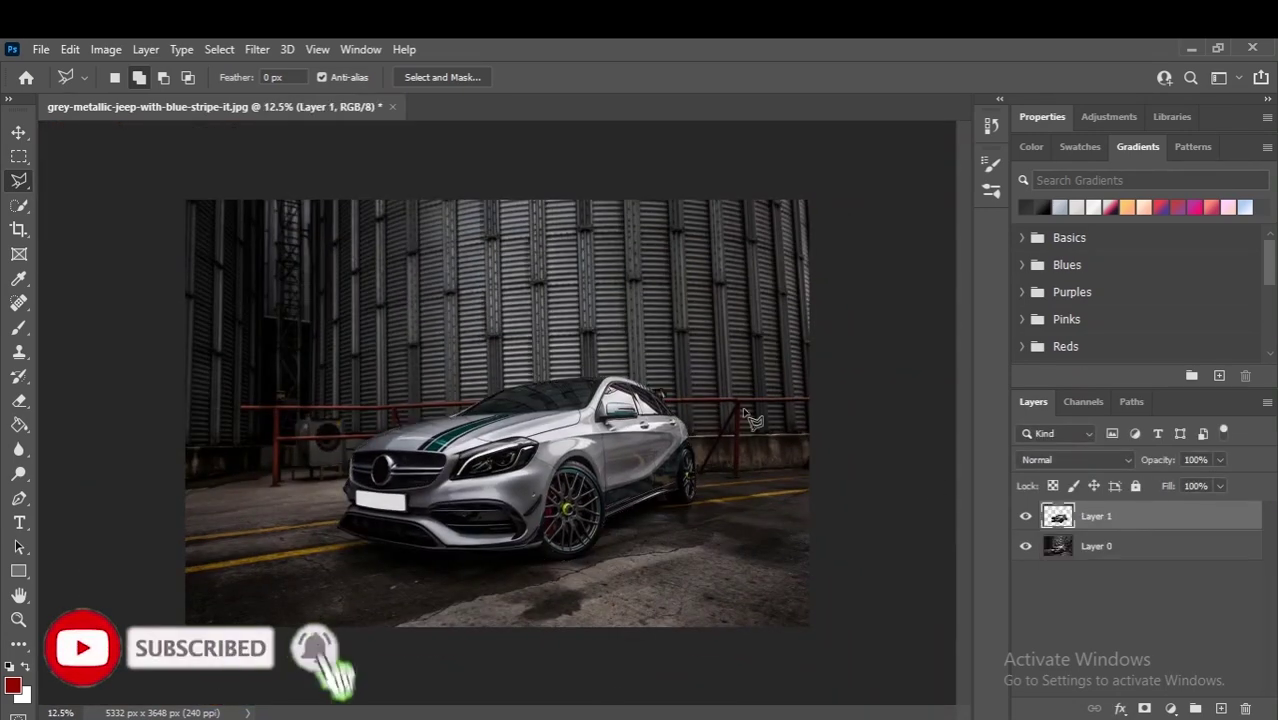
Crop the photo narrower by pulling in both side edges, to 4676 px wide
{"action": "left_click", "coordinate": [18, 132]}
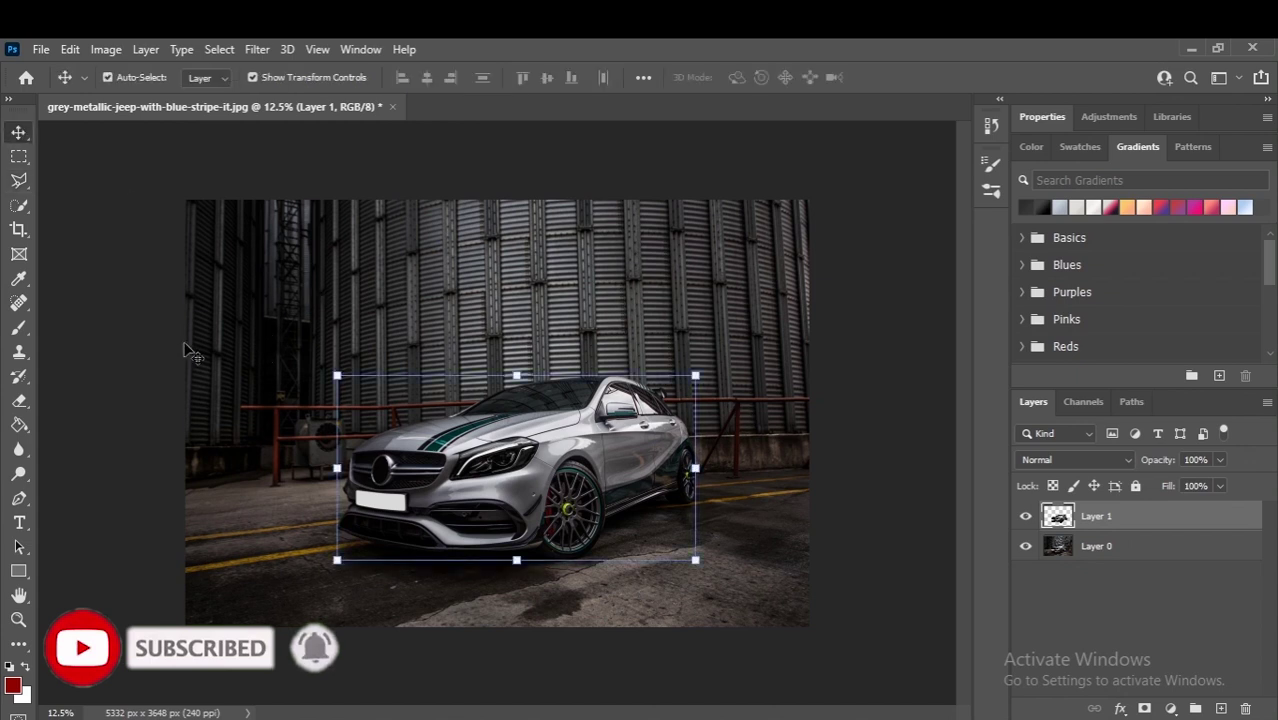
{"action": "left_click", "coordinate": [19, 228]}
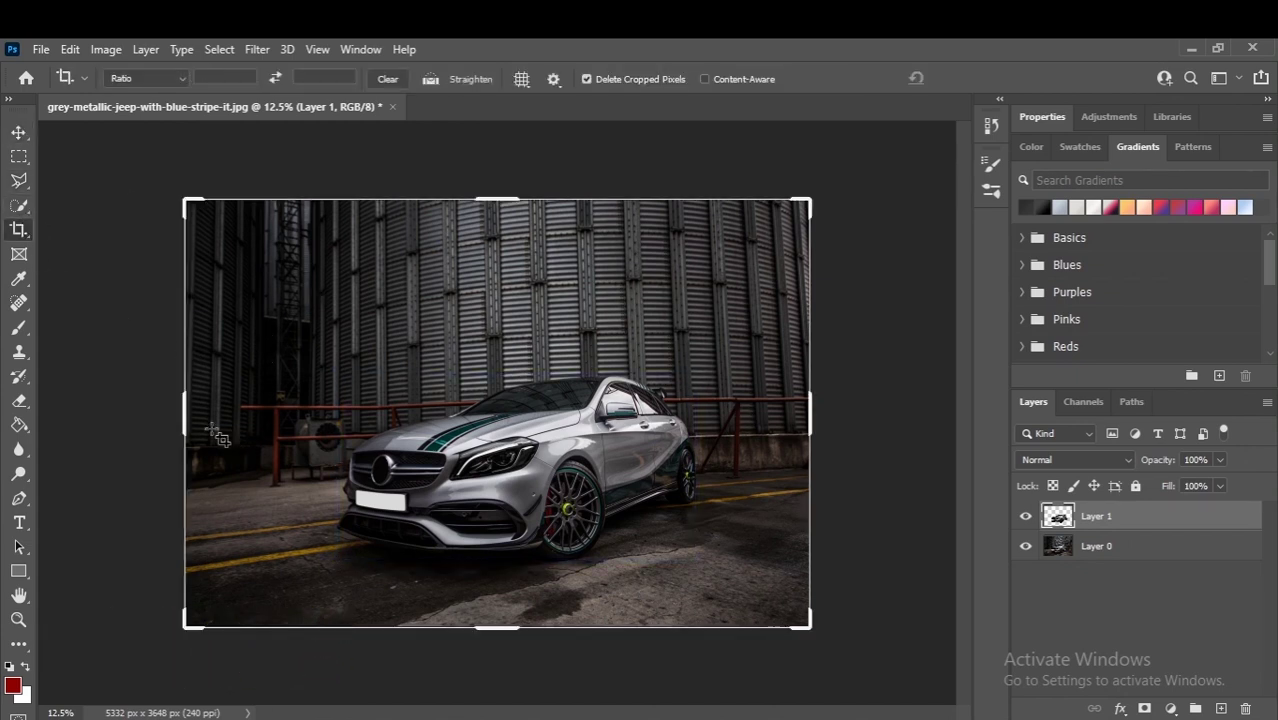
{"action": "left_click_drag", "start_coordinate": [187, 419], "coordinate": [252, 419]}
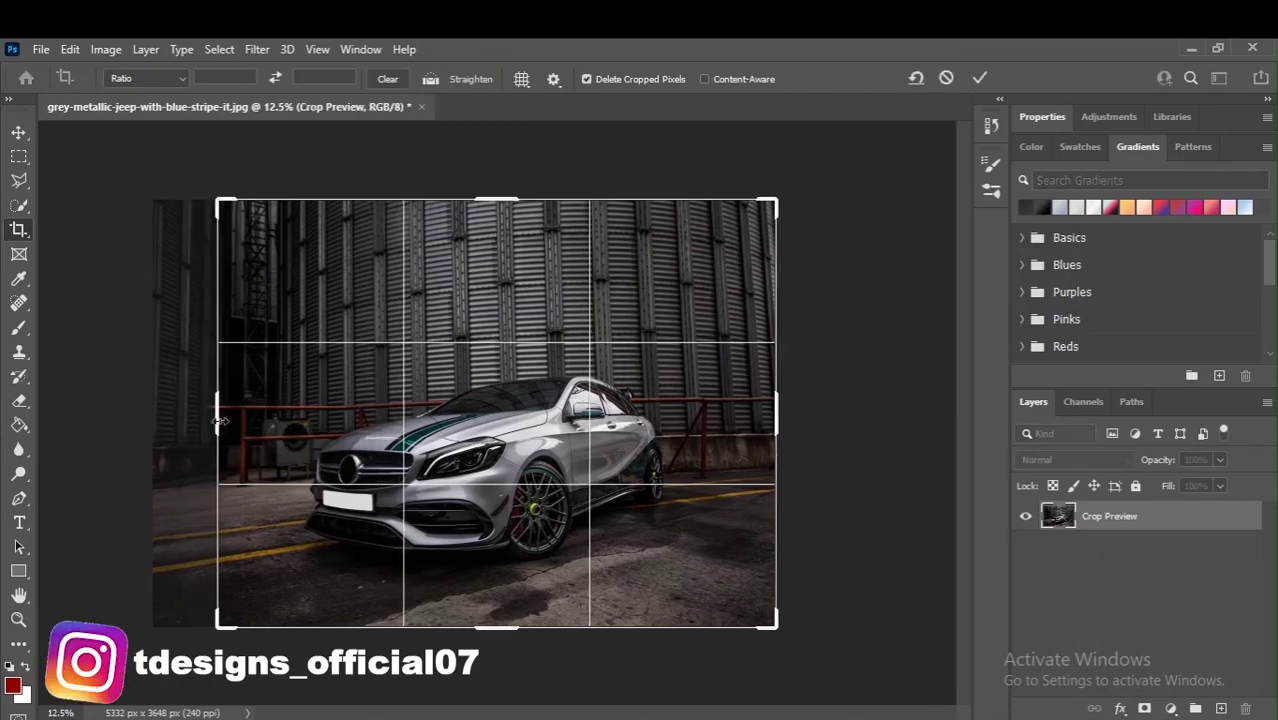
{"action": "left_click_drag", "start_coordinate": [777, 409], "coordinate": [775, 409]}
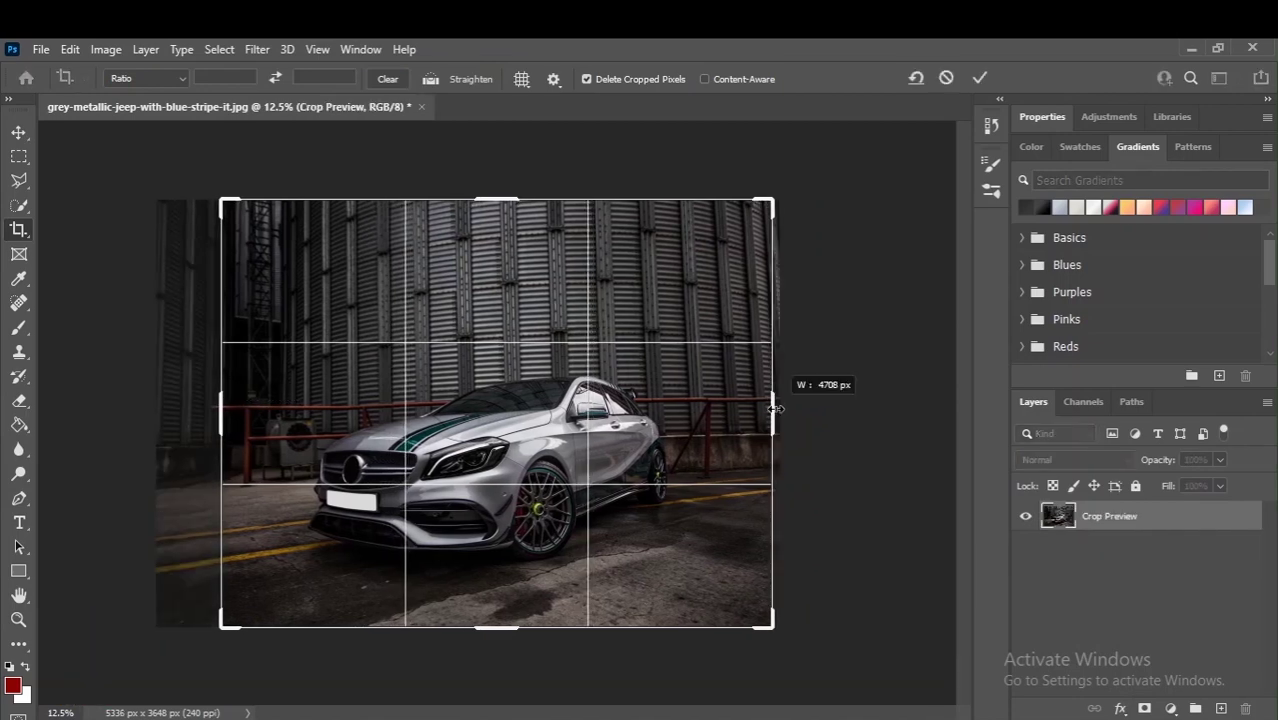
{"action": "key", "text": "Return"}
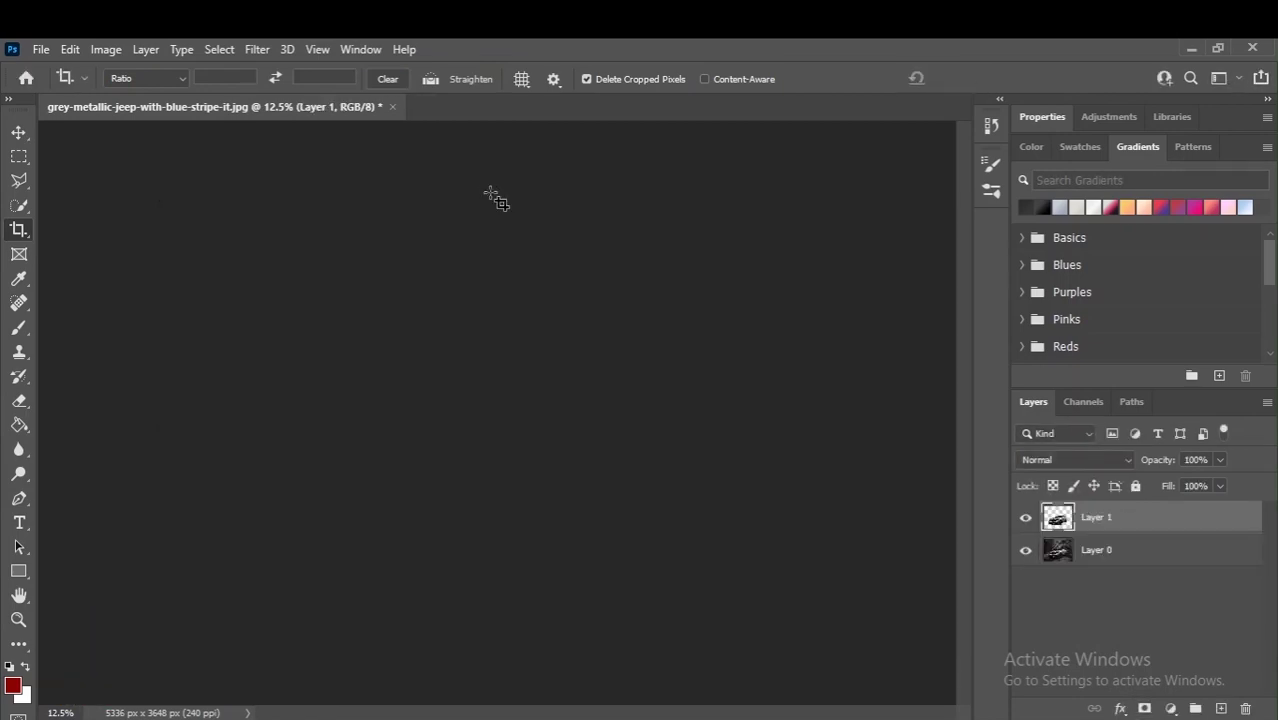
Extend the canvas upward to 4676 × 4400 px, leaving a transparent top strip
{"action": "left_click", "coordinate": [18, 232]}
{"action": "left_click_drag", "start_coordinate": [500, 200], "coordinate": [503, 158]}
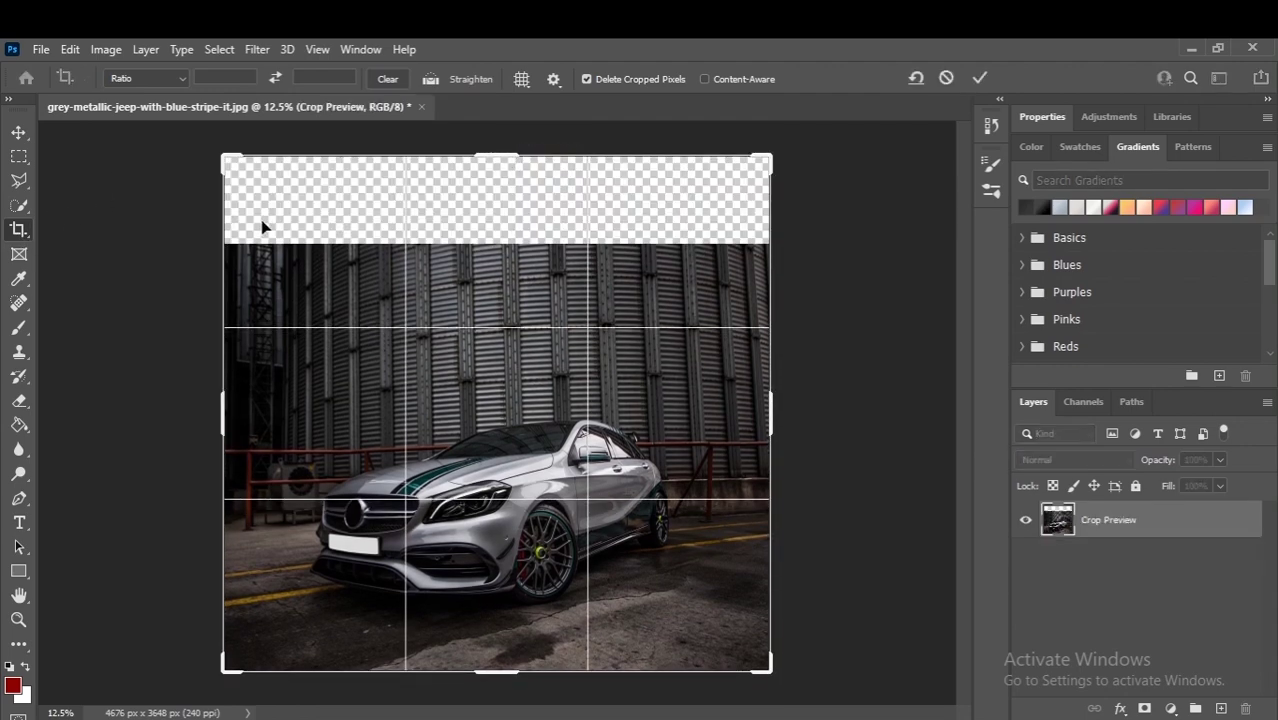
{"action": "left_click", "coordinate": [18, 158]}
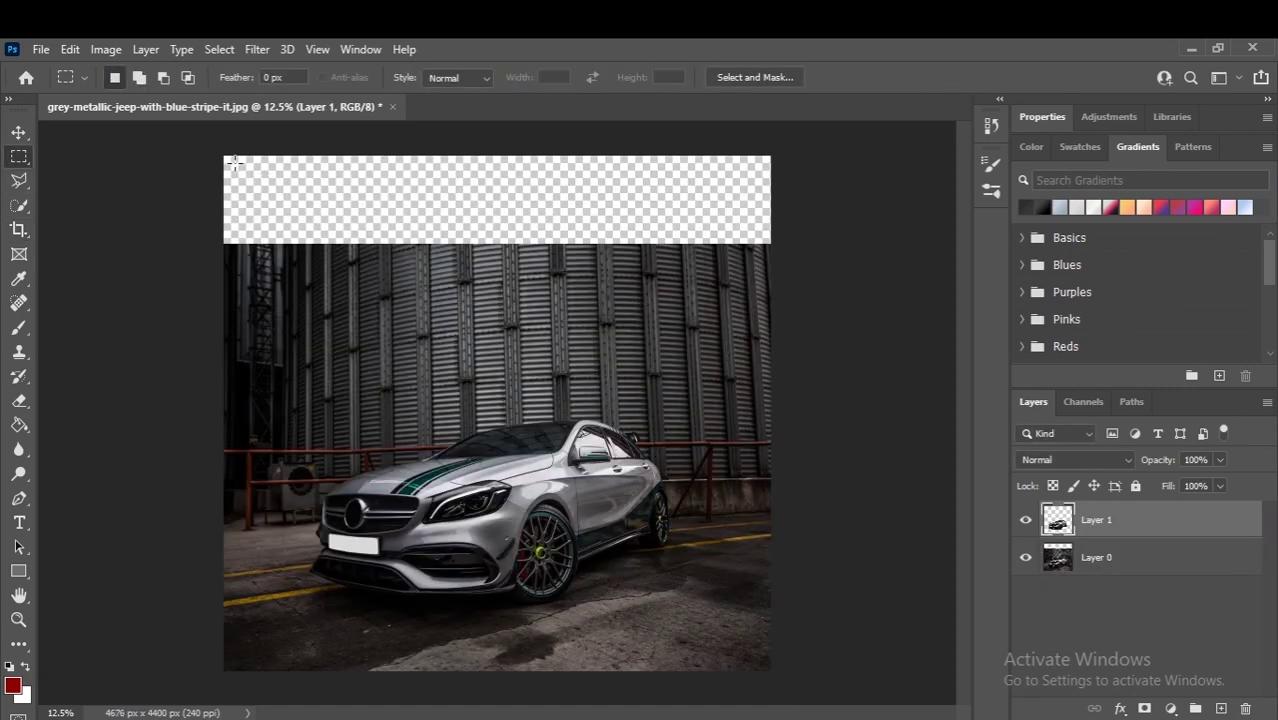
On Layer 0, marquee-select the 4676 × 800 px transparent strip at the top
{"action": "left_click", "coordinate": [1122, 559]}
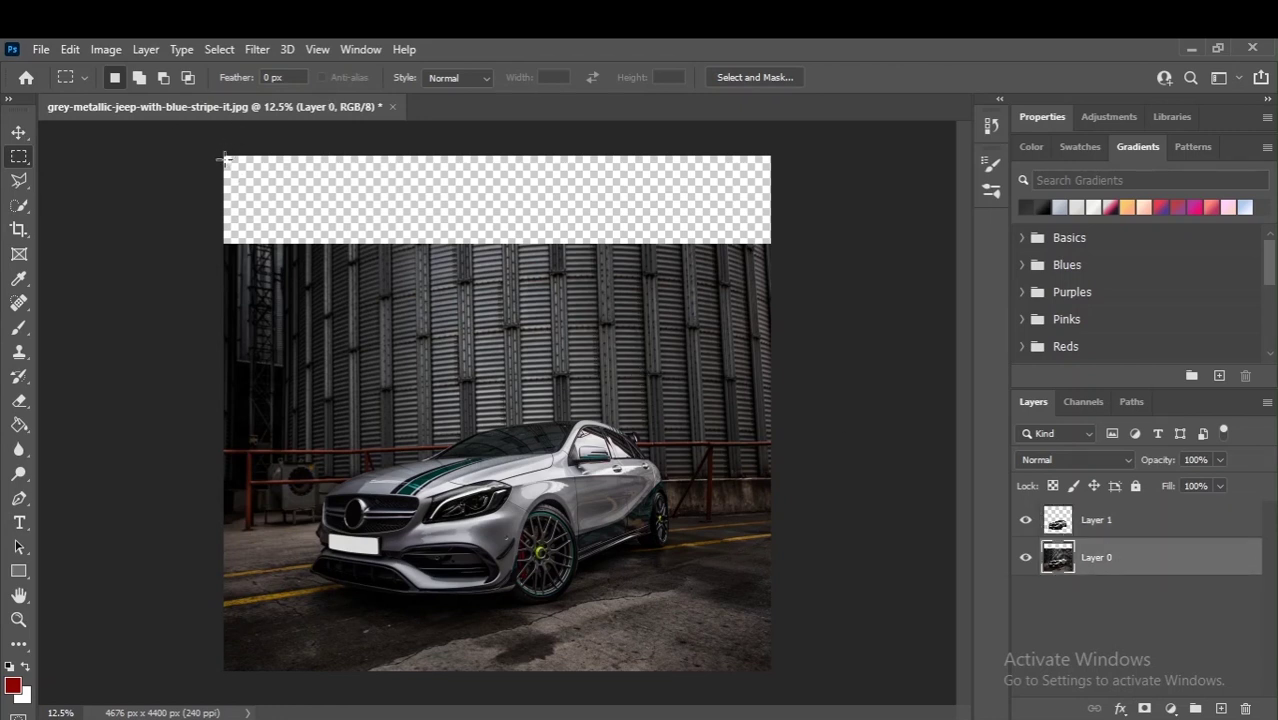
{"action": "left_click_drag", "start_coordinate": [224, 153], "coordinate": [771, 248]}
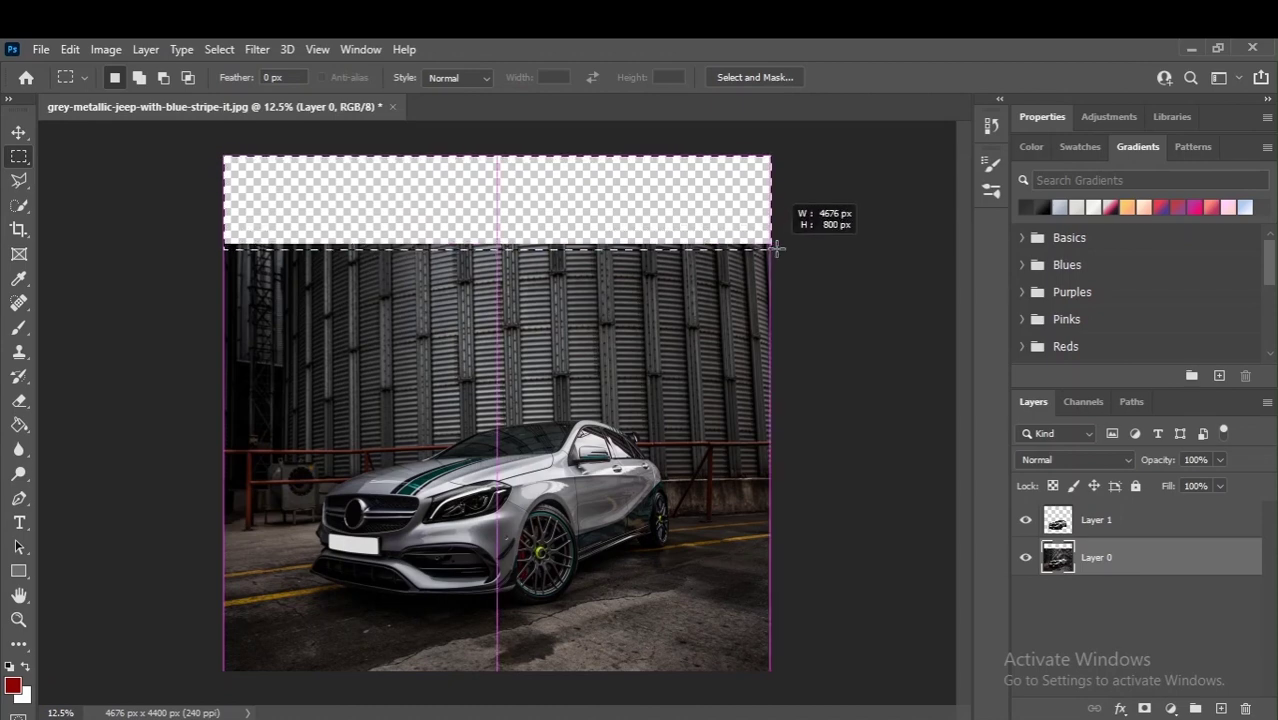
{"action": "left_click_drag", "start_coordinate": [771, 248], "coordinate": [775, 248]}
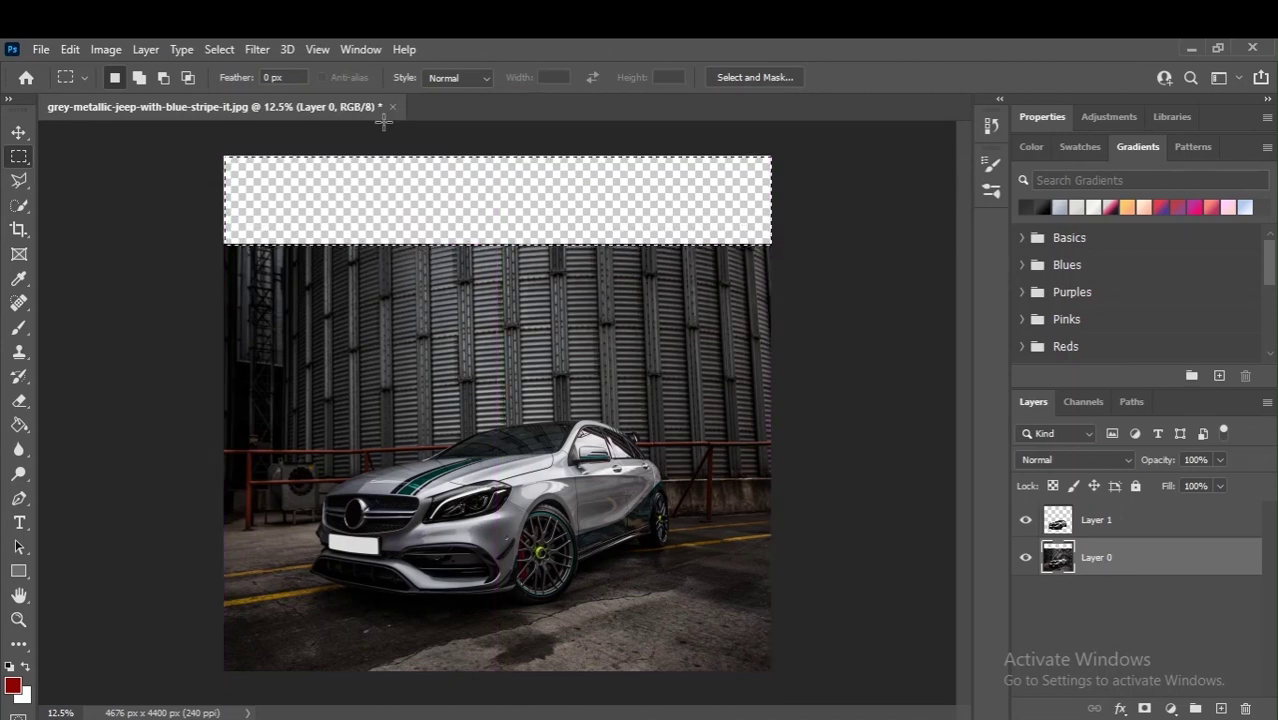
{"action": "left_click", "coordinate": [100, 49]}
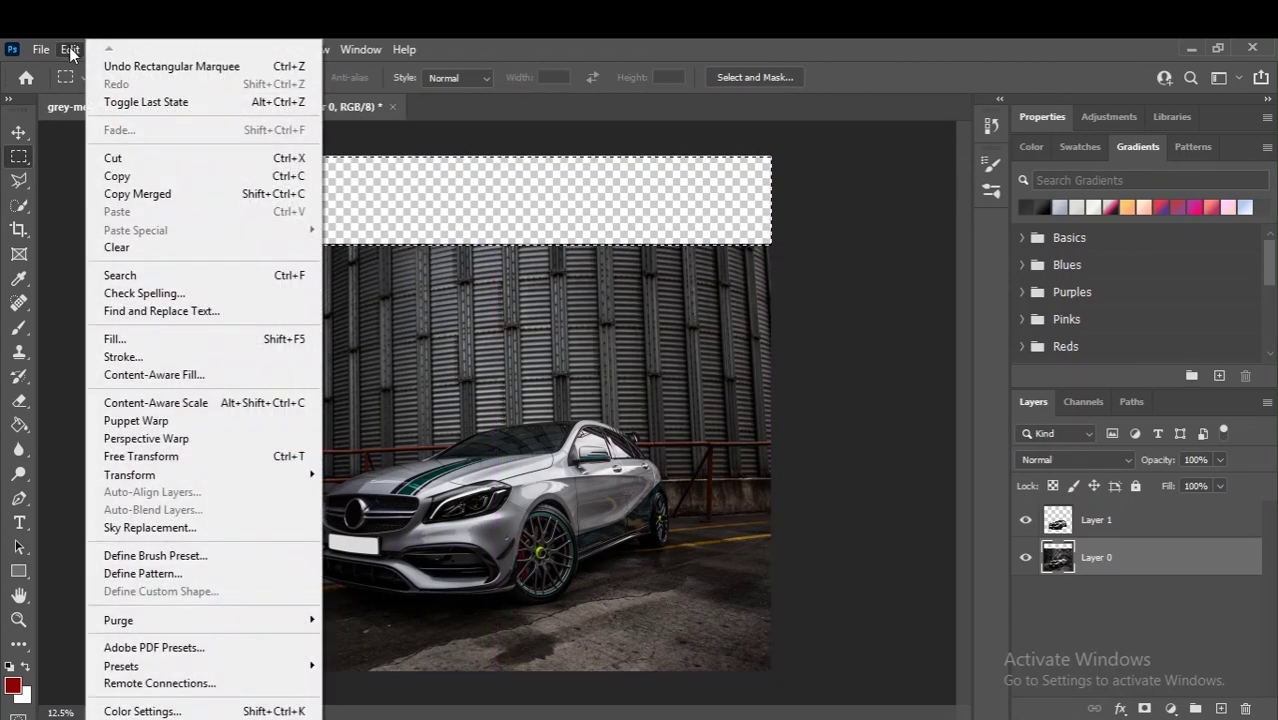
Apply Content-Aware Fill with default settings, outputting to a new layer
{"action": "left_click", "coordinate": [165, 373]}
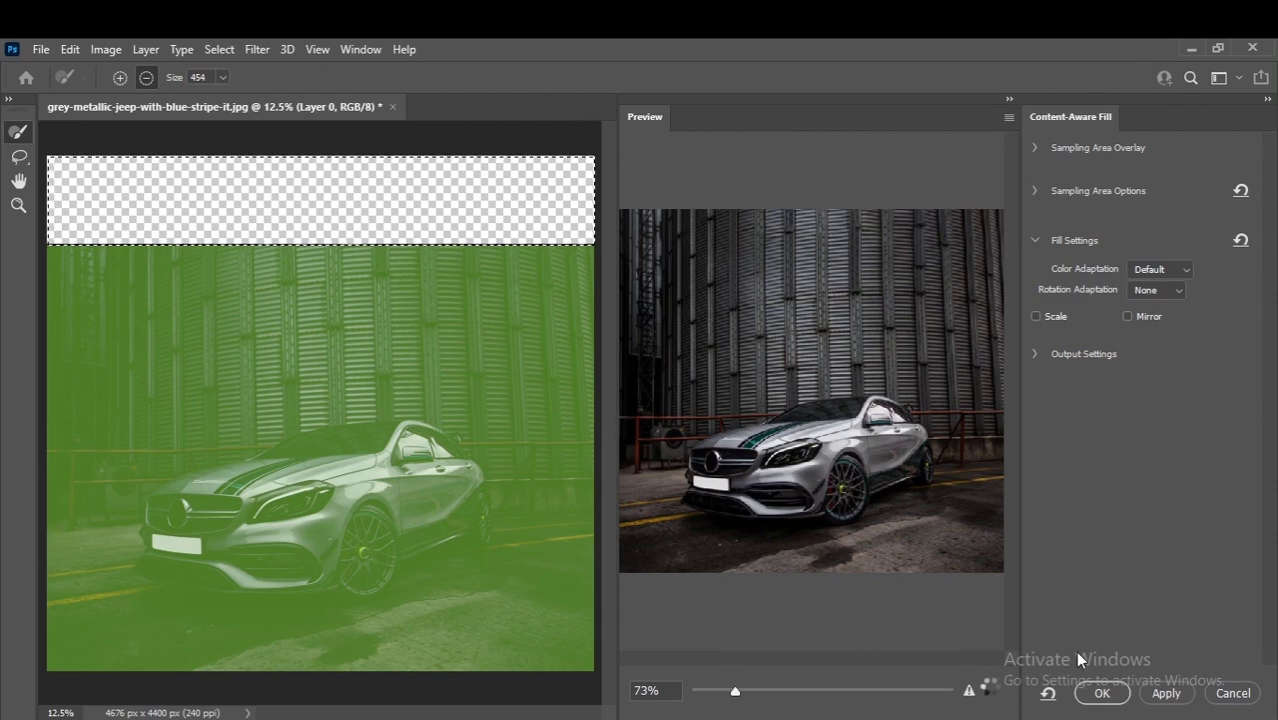
{"action": "left_click", "coordinate": [1101, 693]}
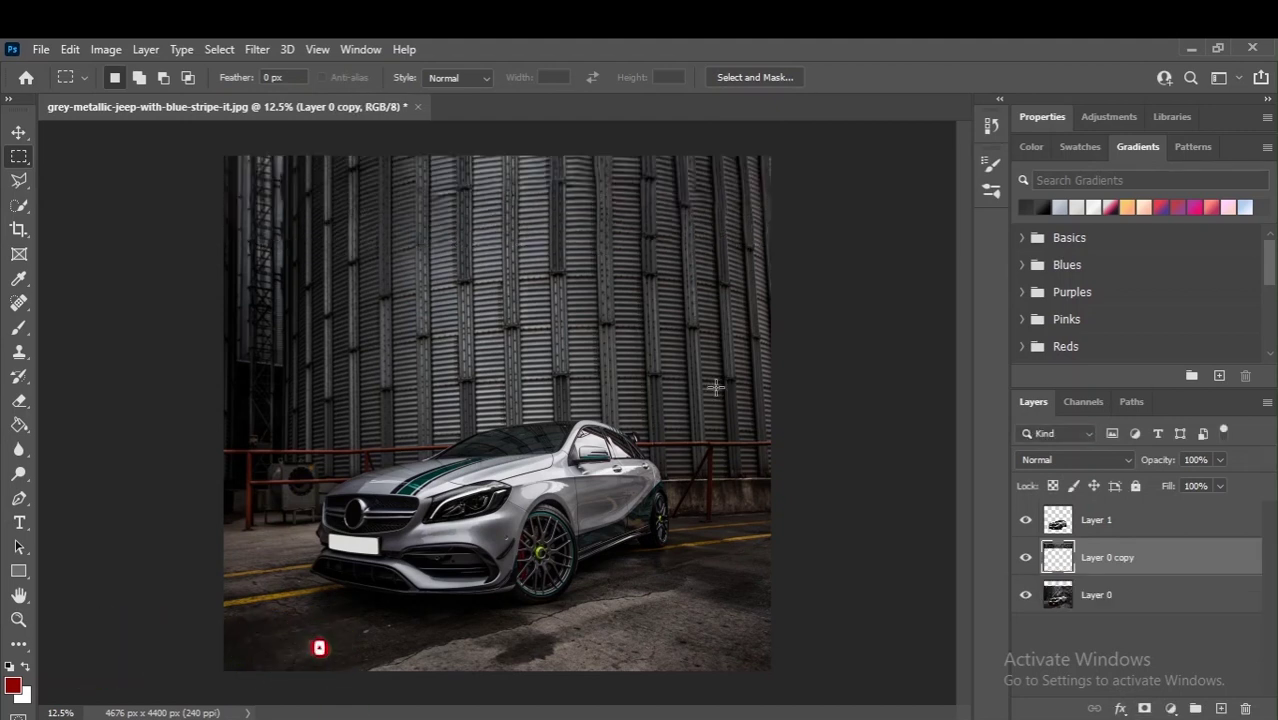
Merge Layer 0 into Layer 0 copy with Ctrl+E, then make Layer 0 copy active
{"action": "left_click", "coordinate": [18, 132]}
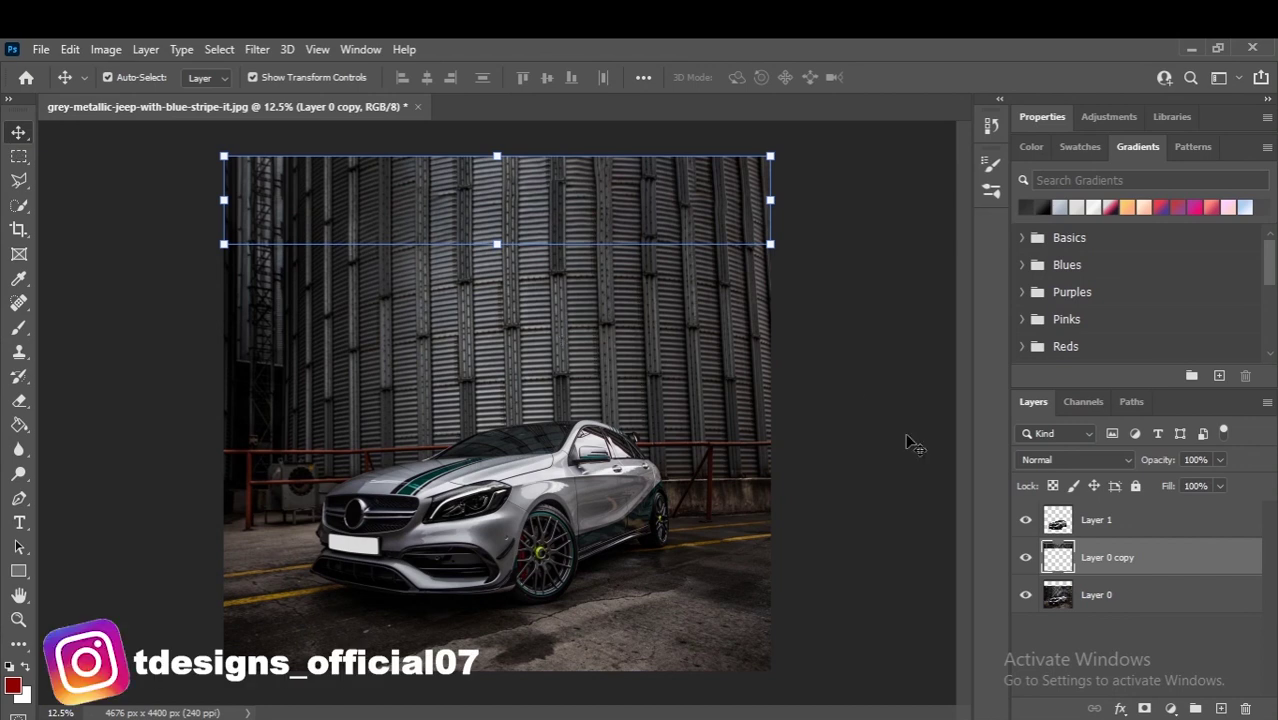
{"action": "left_click", "coordinate": [1143, 605], "text": "shift"}
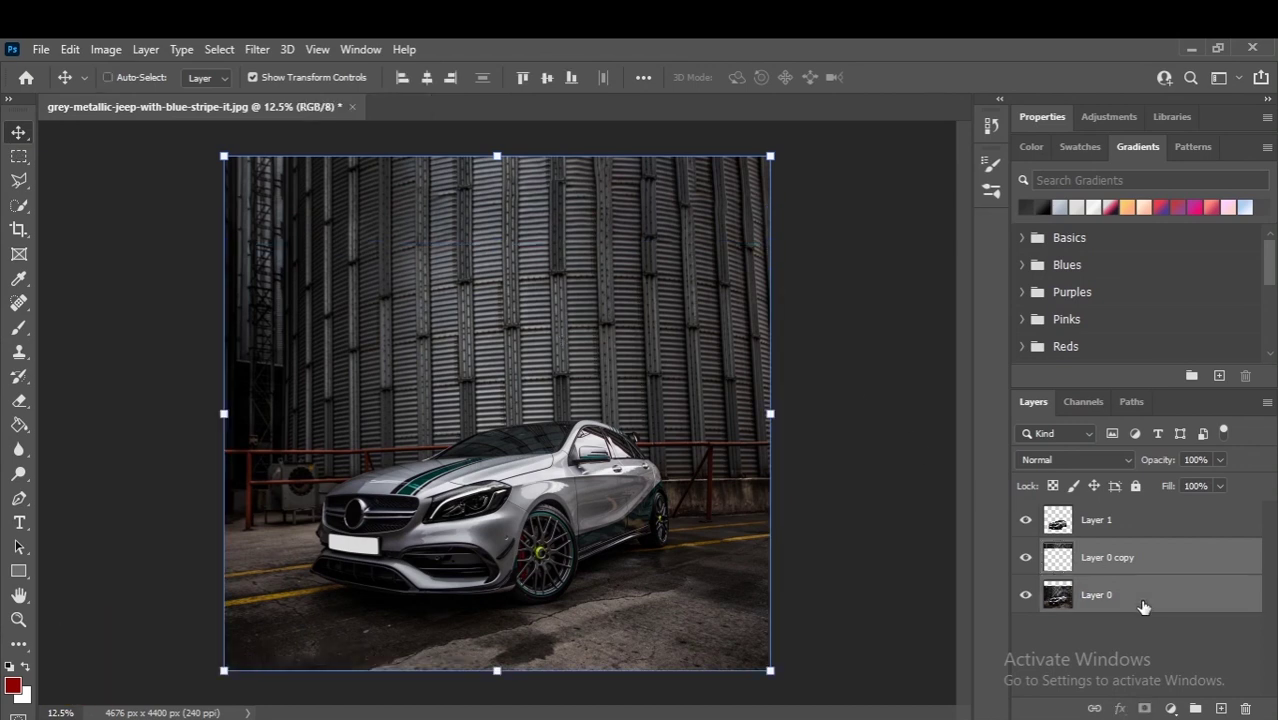
{"action": "key", "text": "ctrl+e"}
{"action": "left_click", "coordinate": [1110, 522]}
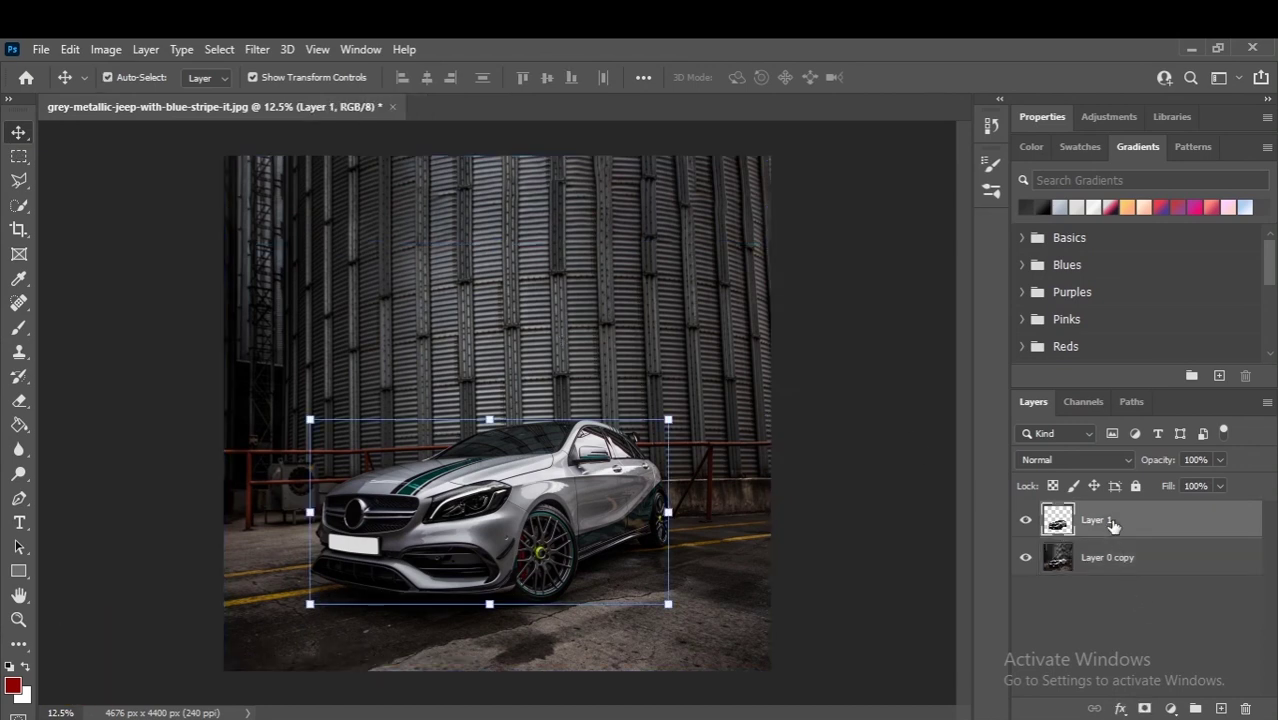
{"action": "left_click", "coordinate": [1119, 567]}
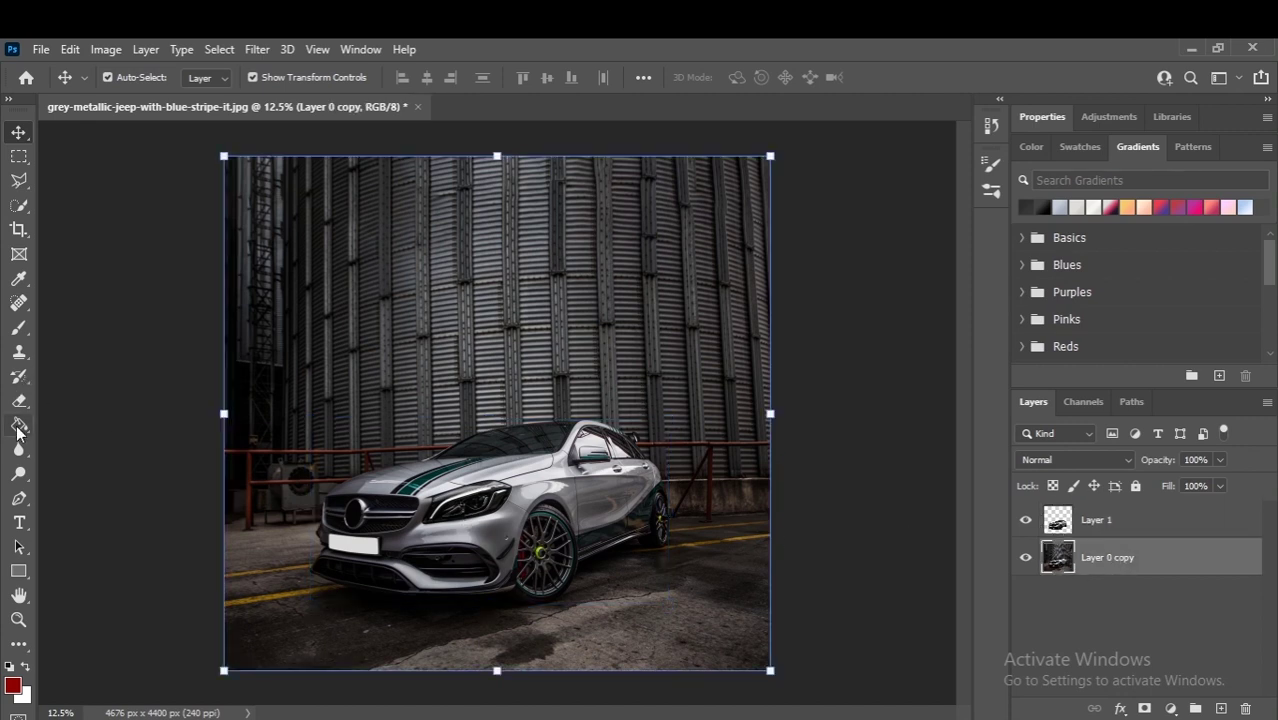
Add a BENZ text layer on the silo wall
{"action": "key", "text": "t"}
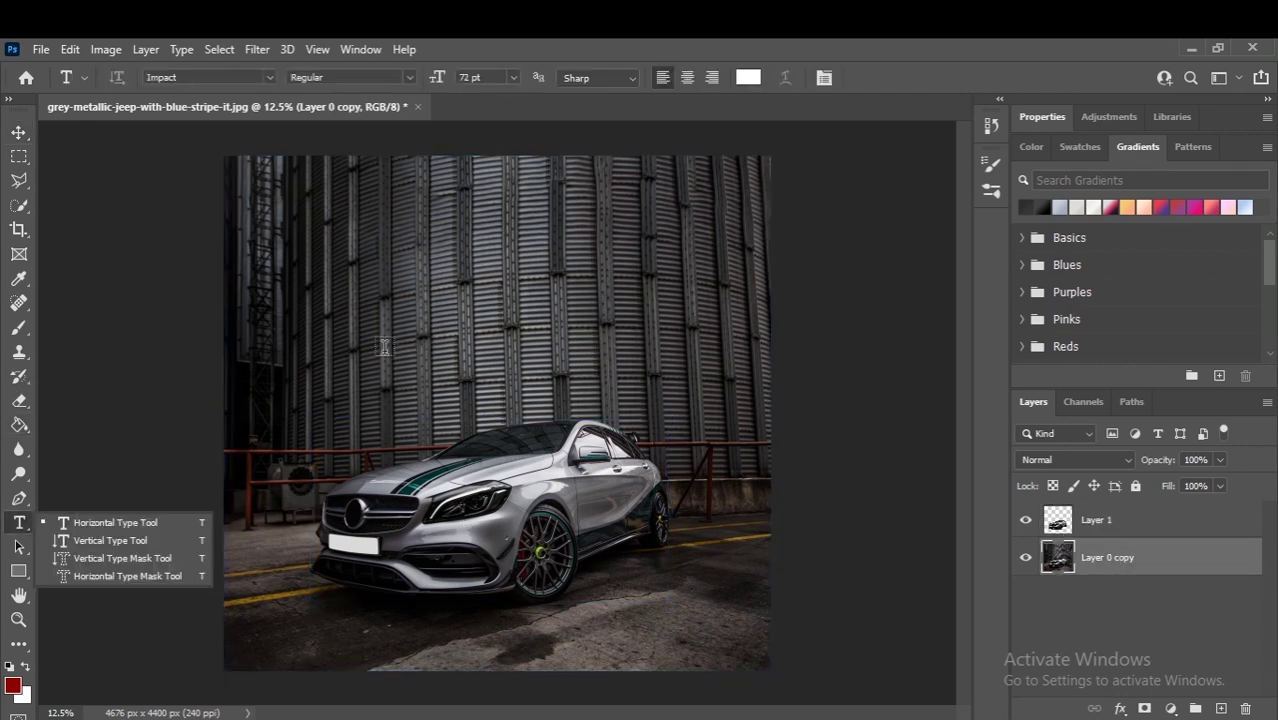
{"action": "left_click", "coordinate": [384, 346]}
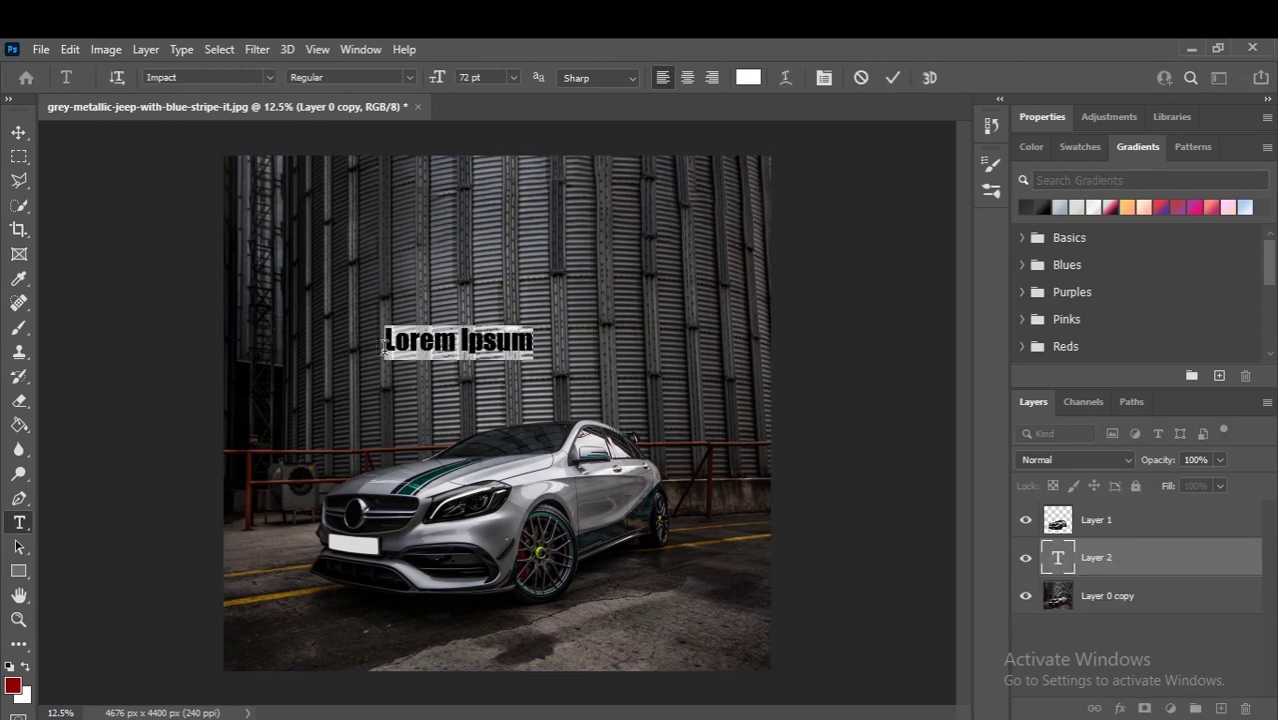
{"action": "key", "text": "BackSpace"}
{"action": "type", "text": "BENZ"}
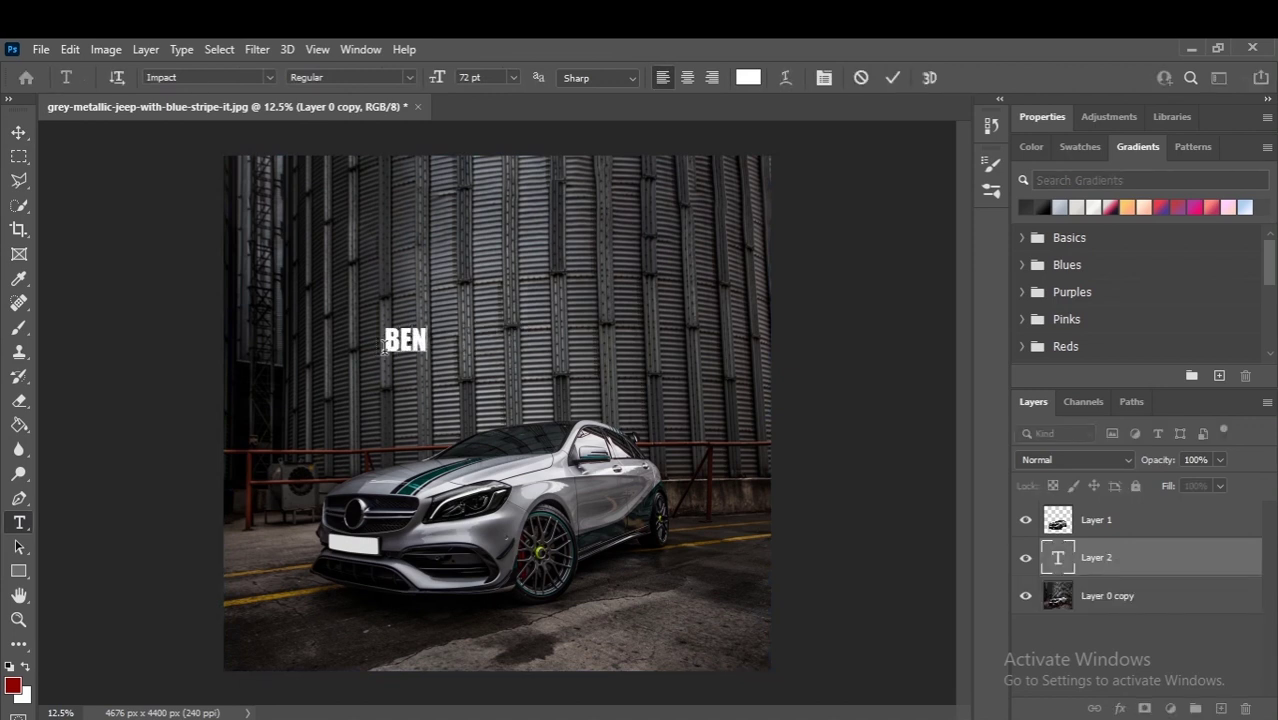
{"action": "left_click", "coordinate": [16, 134]}
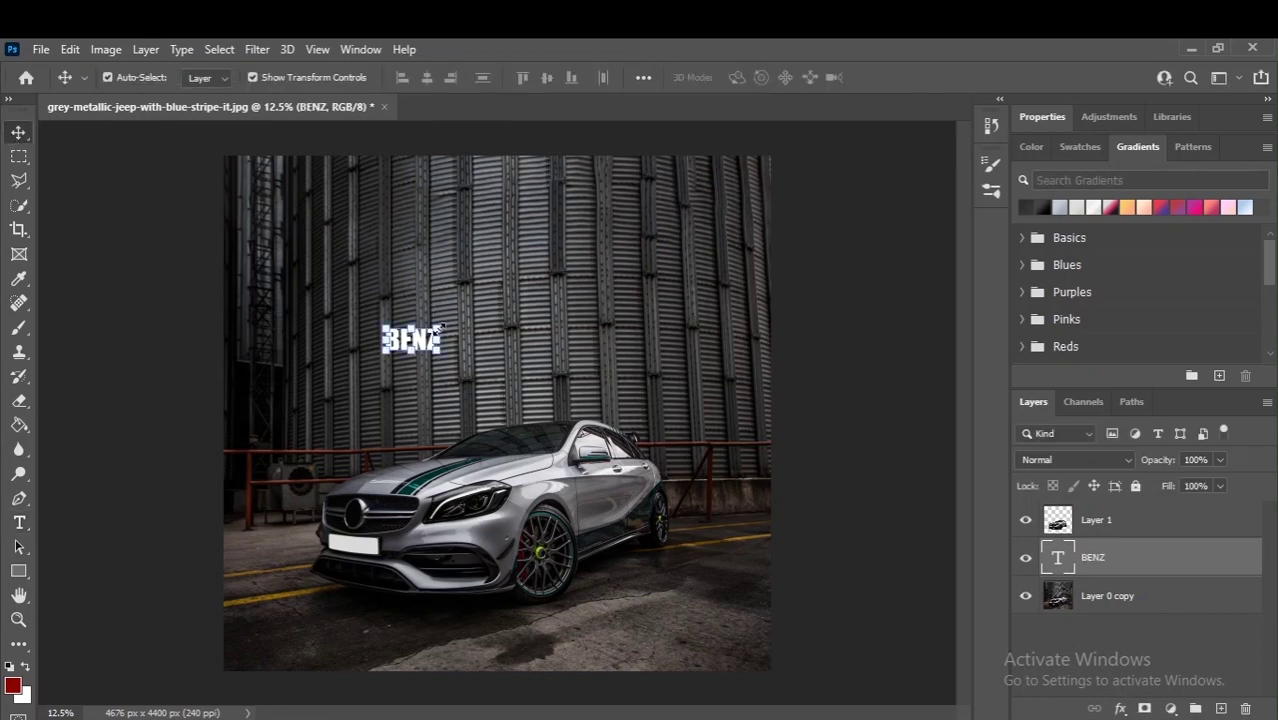
Scale BENZ to about 531%, stretch it taller, and stack it above the car layer
{"action": "left_click_drag", "start_coordinate": [440, 326], "coordinate": [714, 250]}
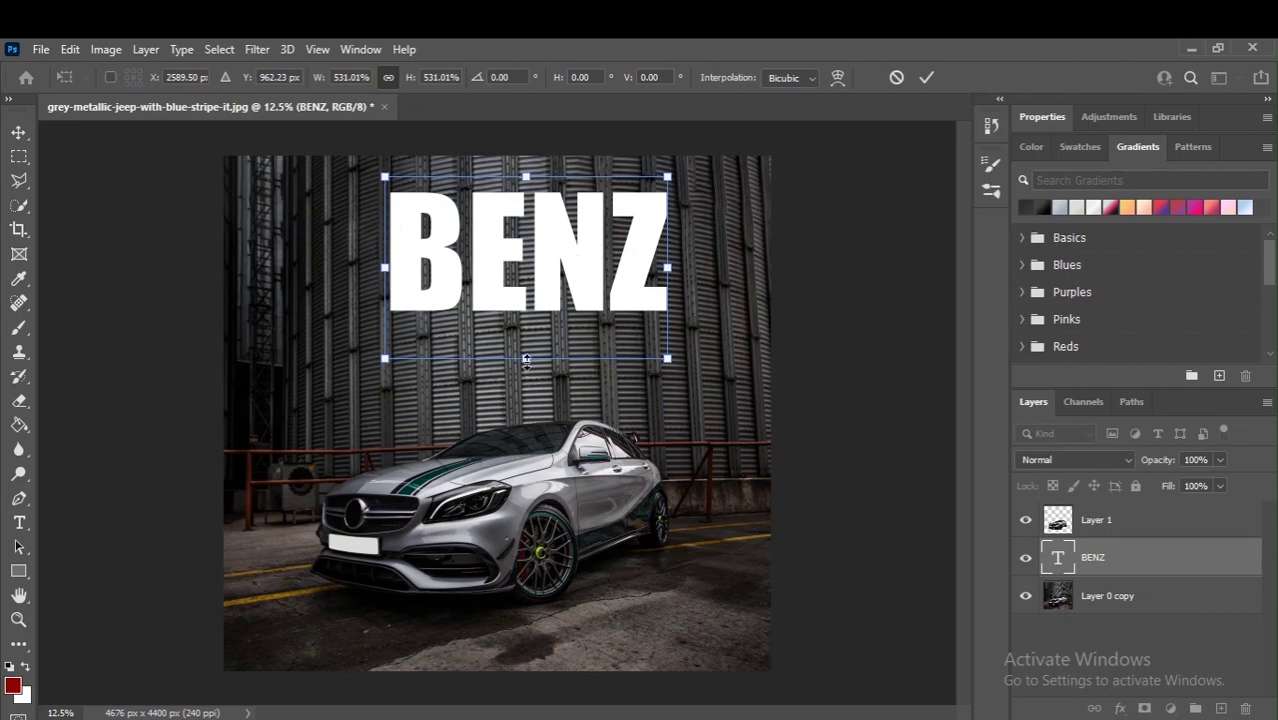
{"action": "left_click_drag", "start_coordinate": [526, 358], "coordinate": [530, 463]}
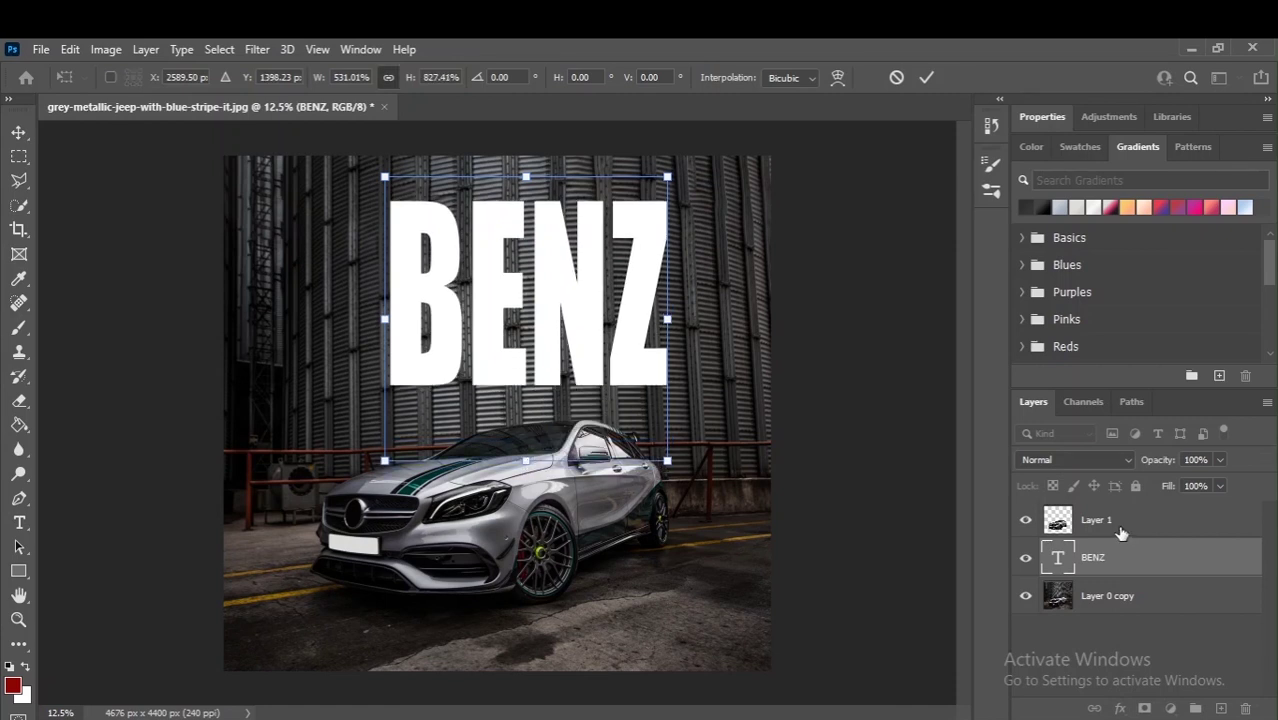
{"action": "left_click", "coordinate": [1121, 533]}
{"action": "left_click_drag", "start_coordinate": [1121, 533], "coordinate": [1121, 577]}
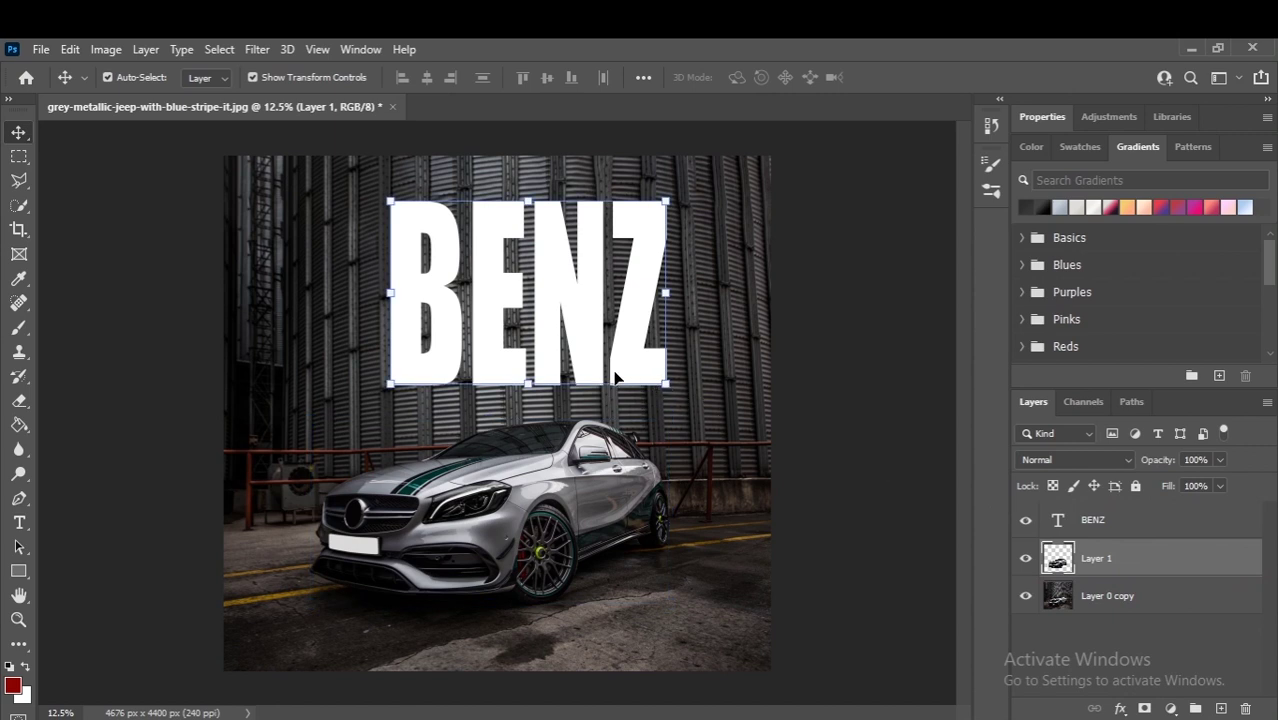
Stretch the BENZ text to about 120% height and move it lower and slightly left
{"action": "left_click_drag", "start_coordinate": [585, 367], "coordinate": [590, 432]}
{"action": "mouse_move", "coordinate": [666, 360]}
{"action": "left_mouse_down"}
{"action": "mouse_move", "coordinate": [603, 385]}
{"action": "mouse_move", "coordinate": [616, 396]}
{"action": "left_mouse_up"}
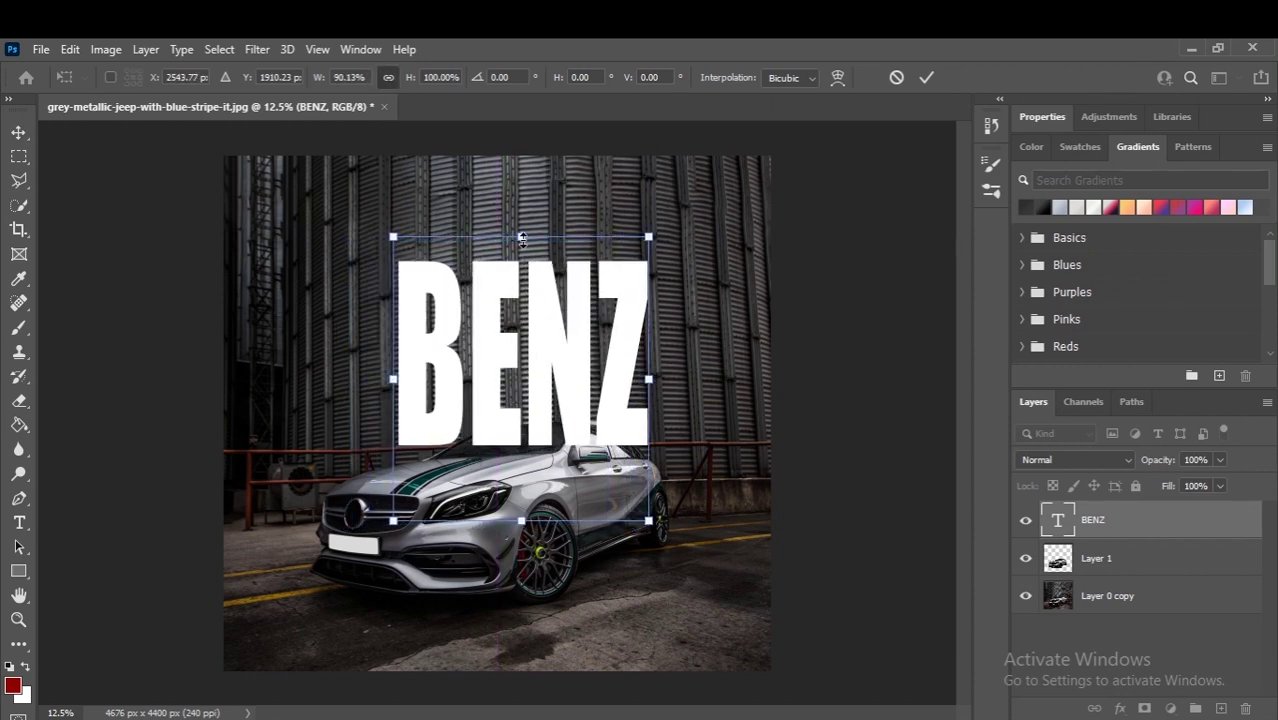
{"action": "left_click_drag", "start_coordinate": [521, 238], "coordinate": [521, 180]}
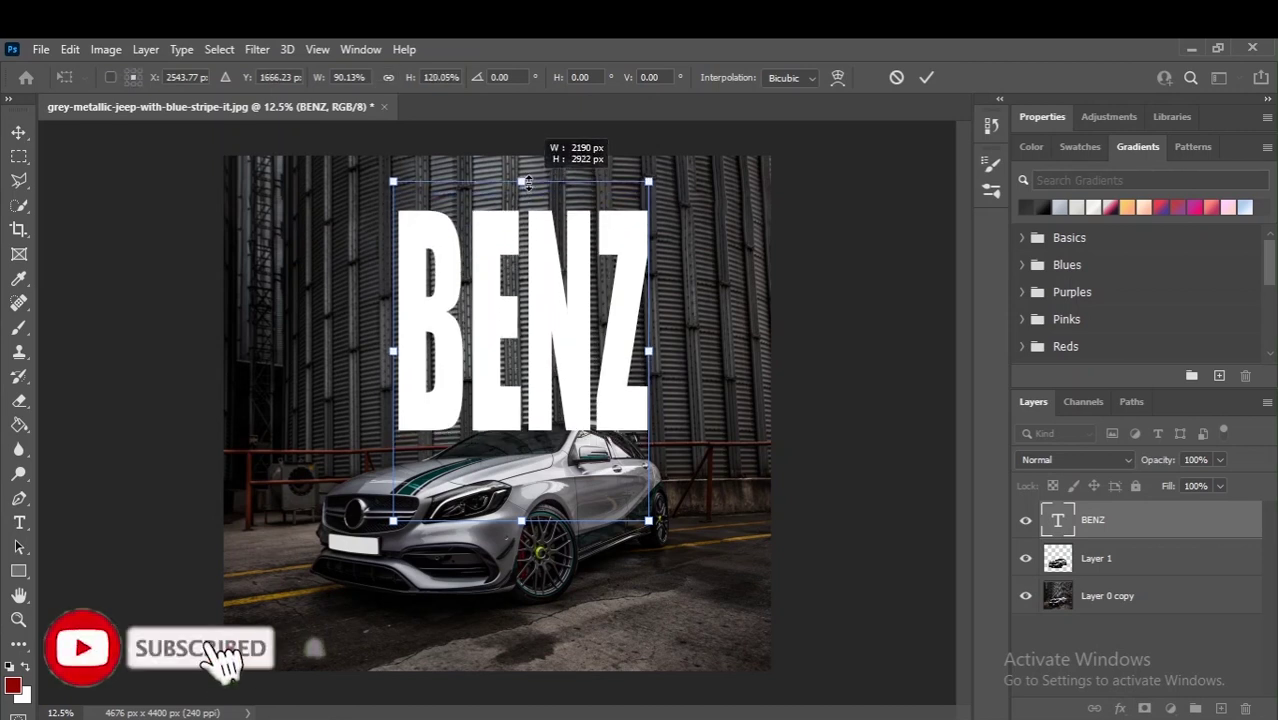
{"action": "left_click_drag", "start_coordinate": [560, 312], "coordinate": [563, 328]}
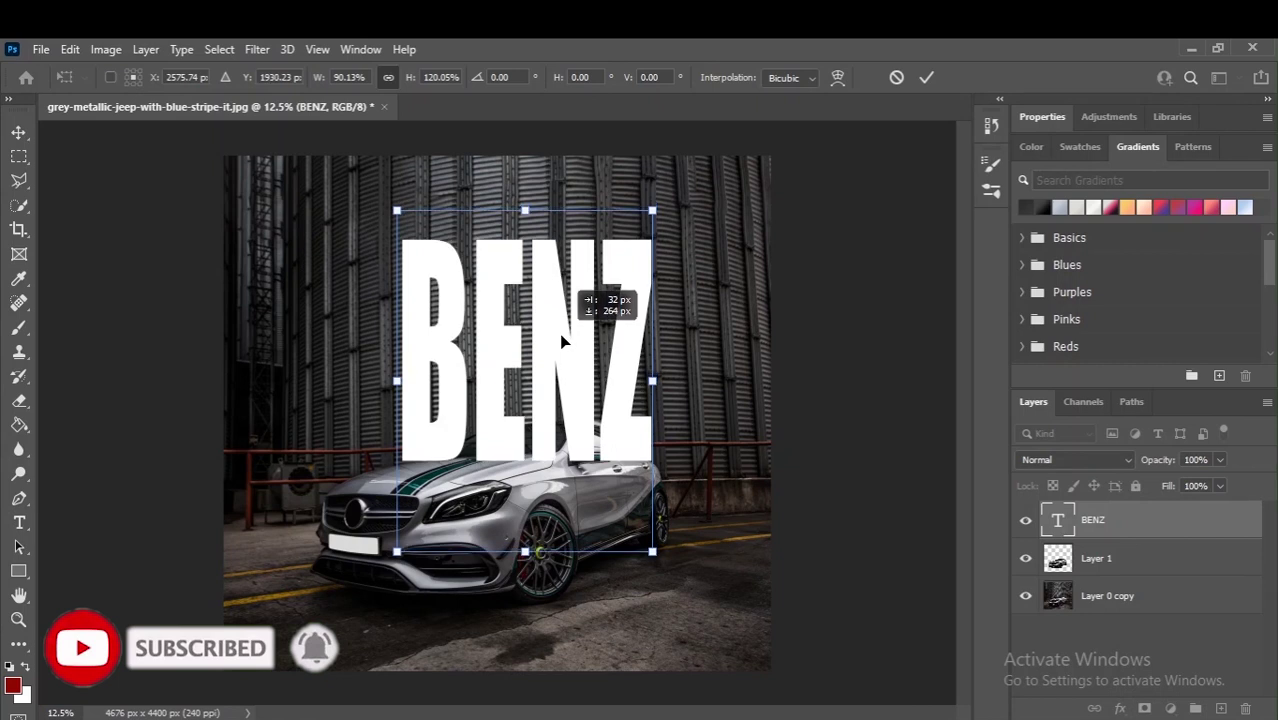
{"action": "left_click_drag", "start_coordinate": [563, 328], "coordinate": [560, 346]}
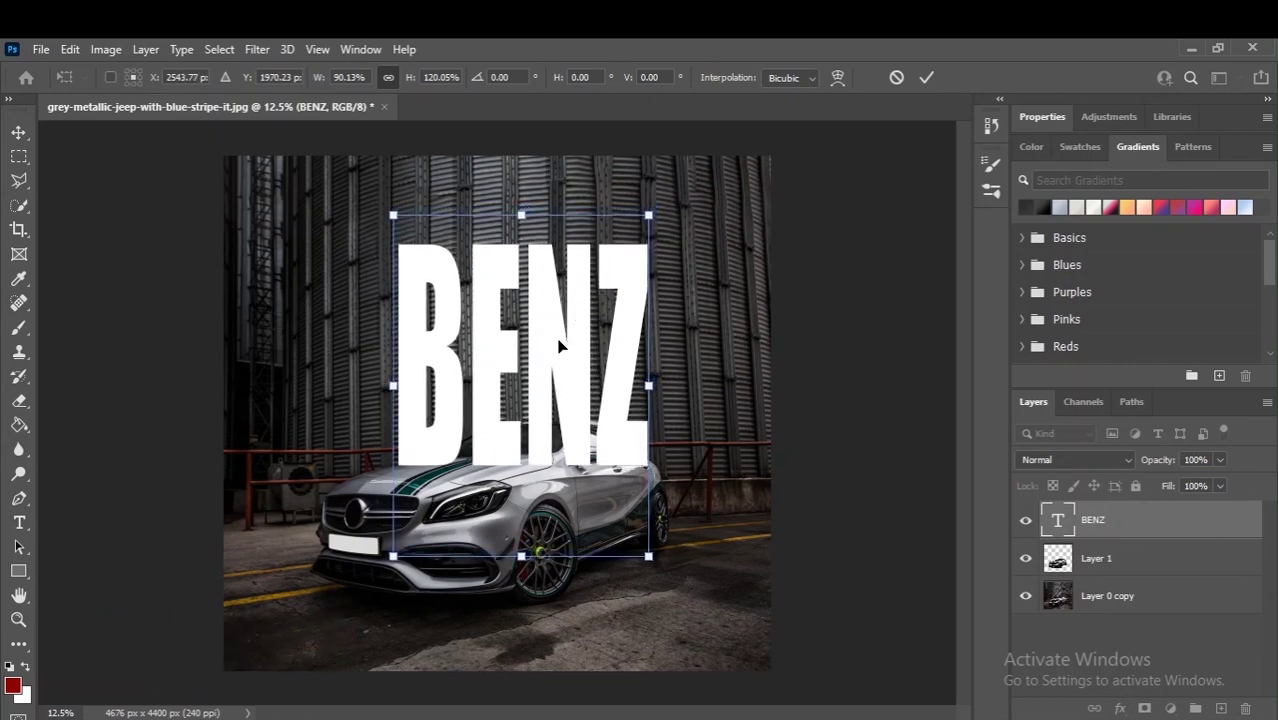
Move the car layer above BENZ and nudge the text slightly down and right
{"action": "left_click", "coordinate": [1115, 558]}
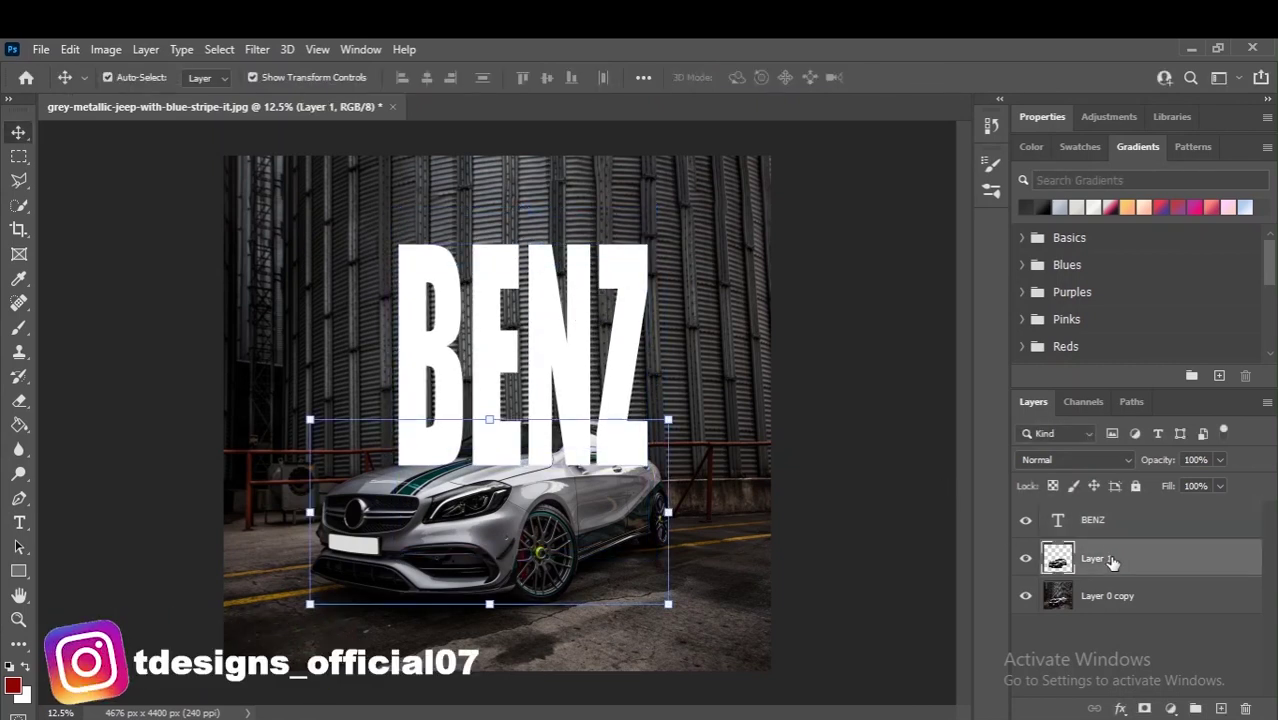
{"action": "left_click_drag", "start_coordinate": [1113, 562], "coordinate": [1115, 522]}
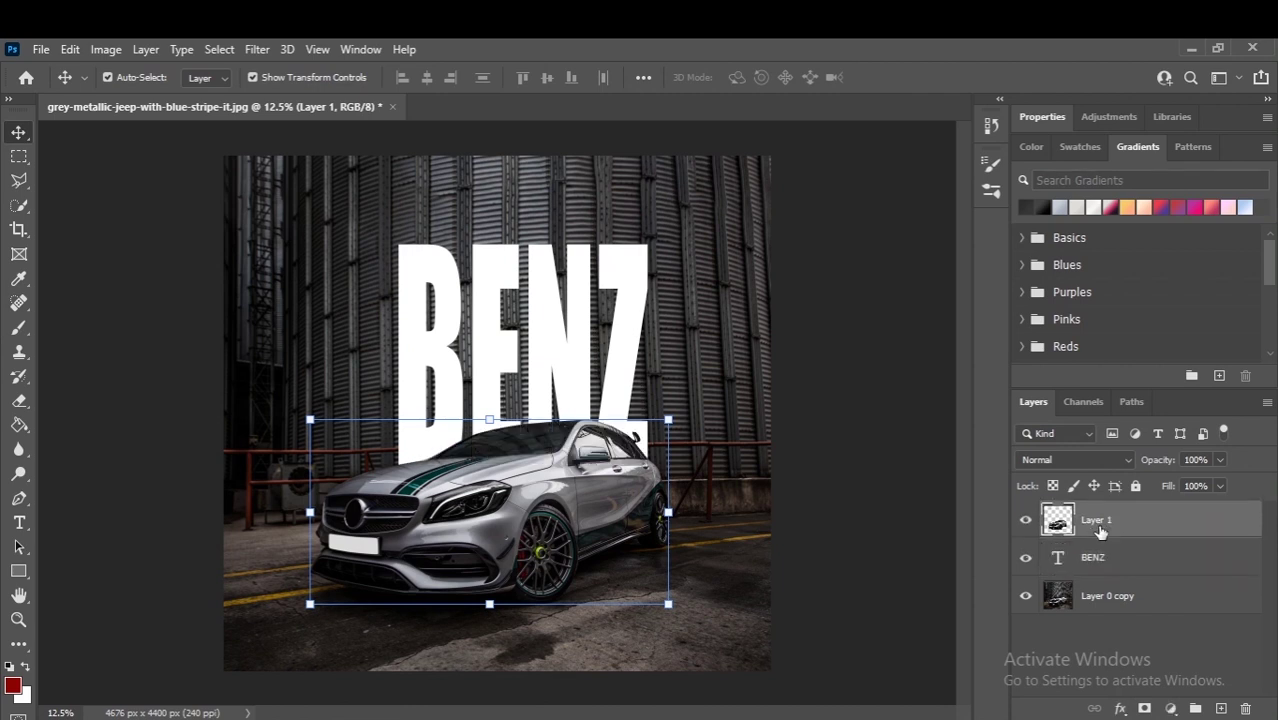
{"action": "left_click", "coordinate": [1097, 561]}
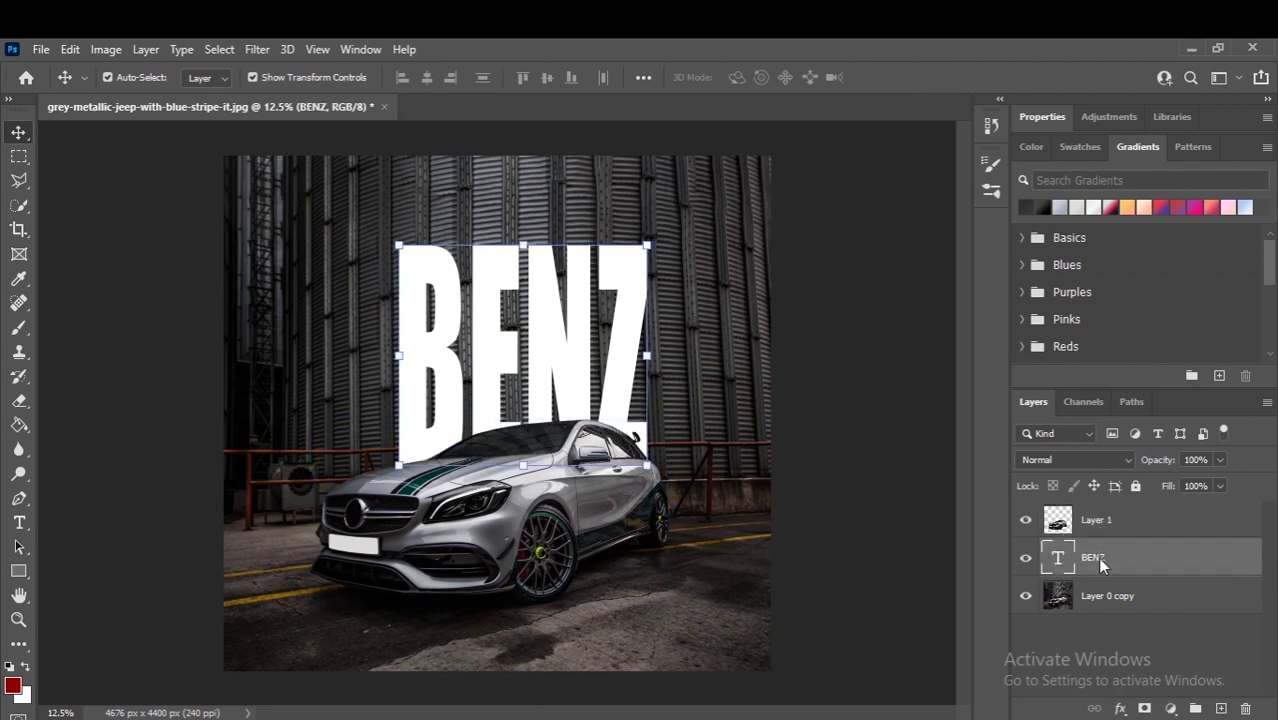
{"action": "key", "text": "shift+Right"}
{"action": "key", "text": "shift+Down"}
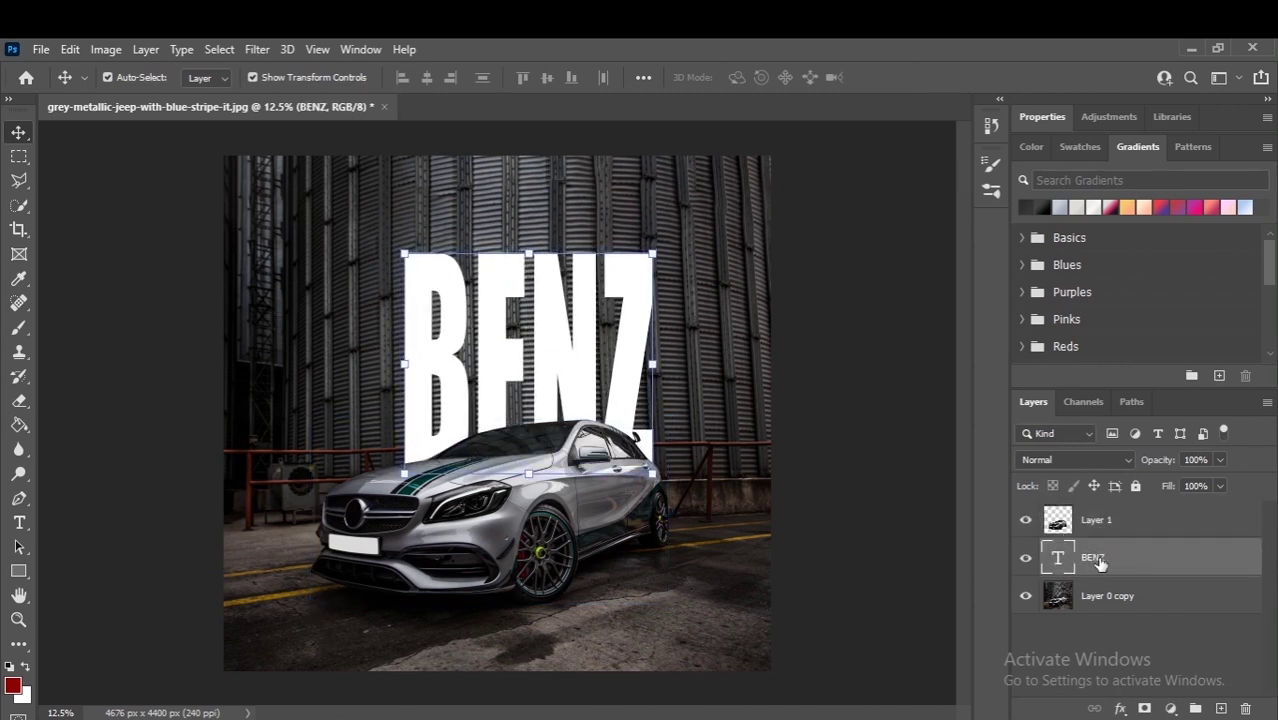
{"action": "key", "text": "shift+Down"}
{"action": "key", "text": "shift+Down"}
{"action": "key", "text": "shift+Right"}
{"action": "key", "text": "shift+Right"}
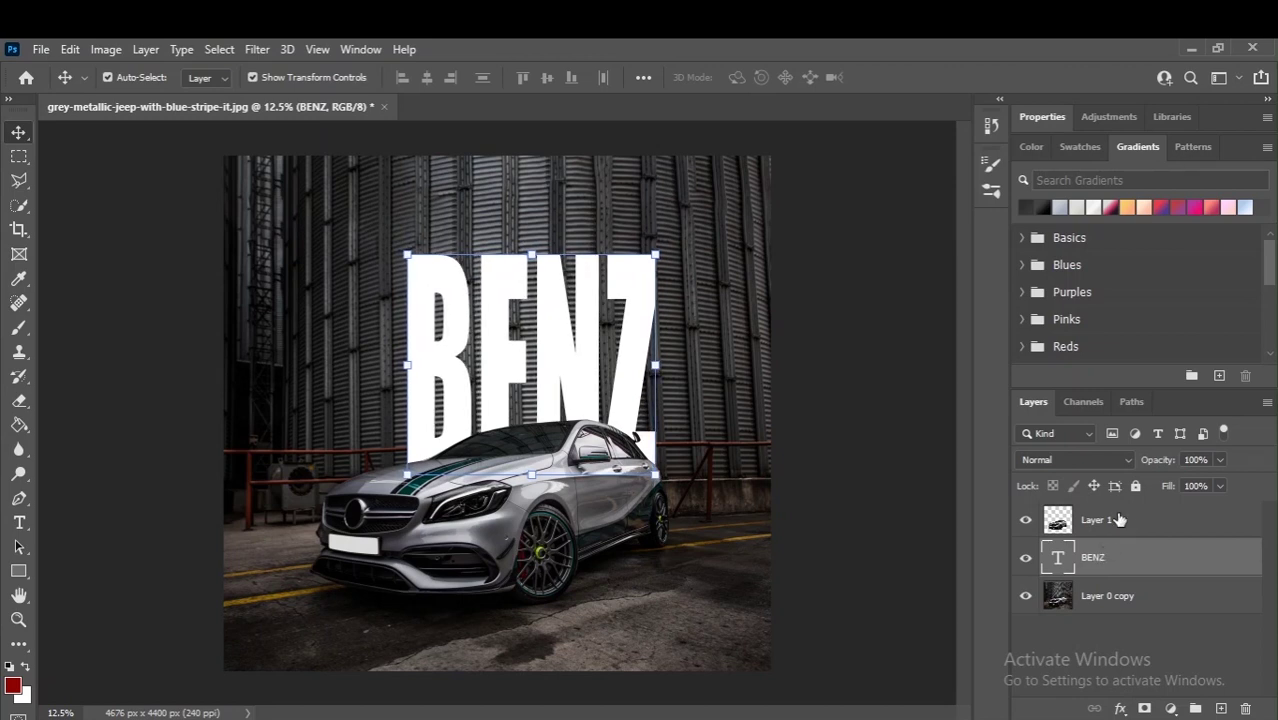
{"action": "left_click", "coordinate": [1119, 520]}
{"action": "double_click", "coordinate": [1112, 520]}
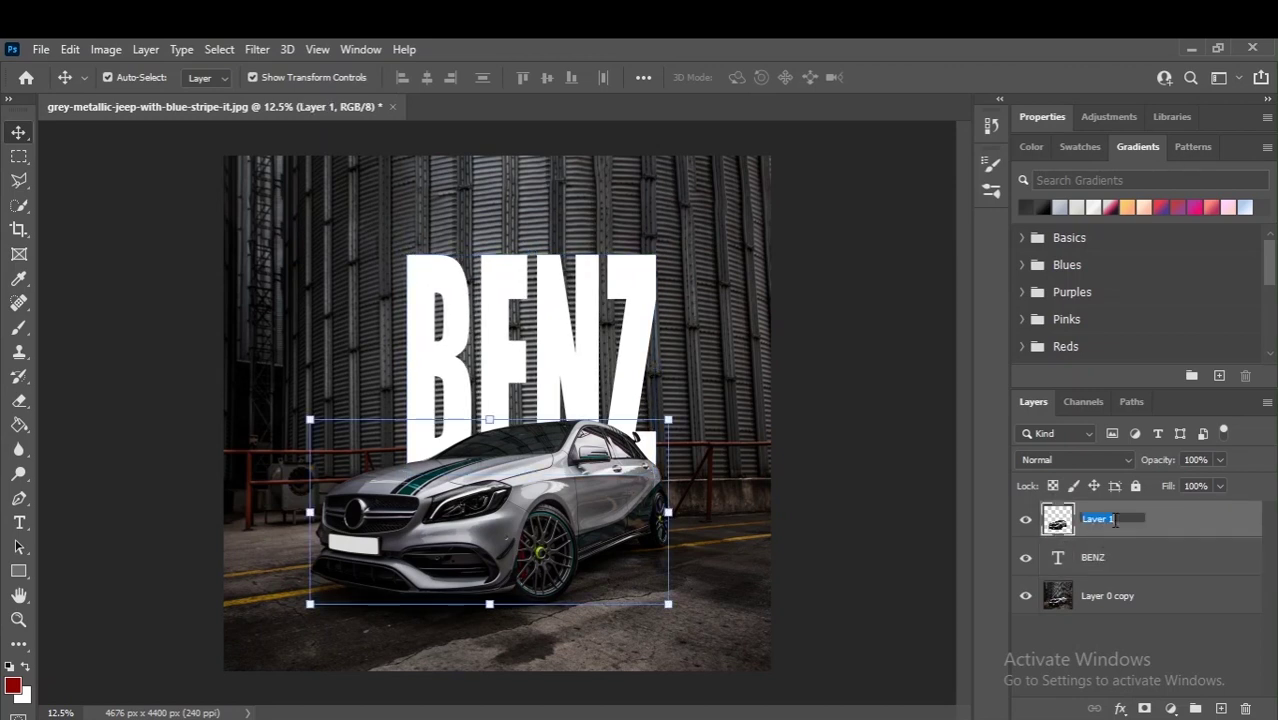
Give the car a 50% drop shadow: angle -72°, distance 40 px, size 150 px, noise 4%
{"action": "double_click", "coordinate": [1198, 533]}
{"action": "left_click", "coordinate": [558, 504]}
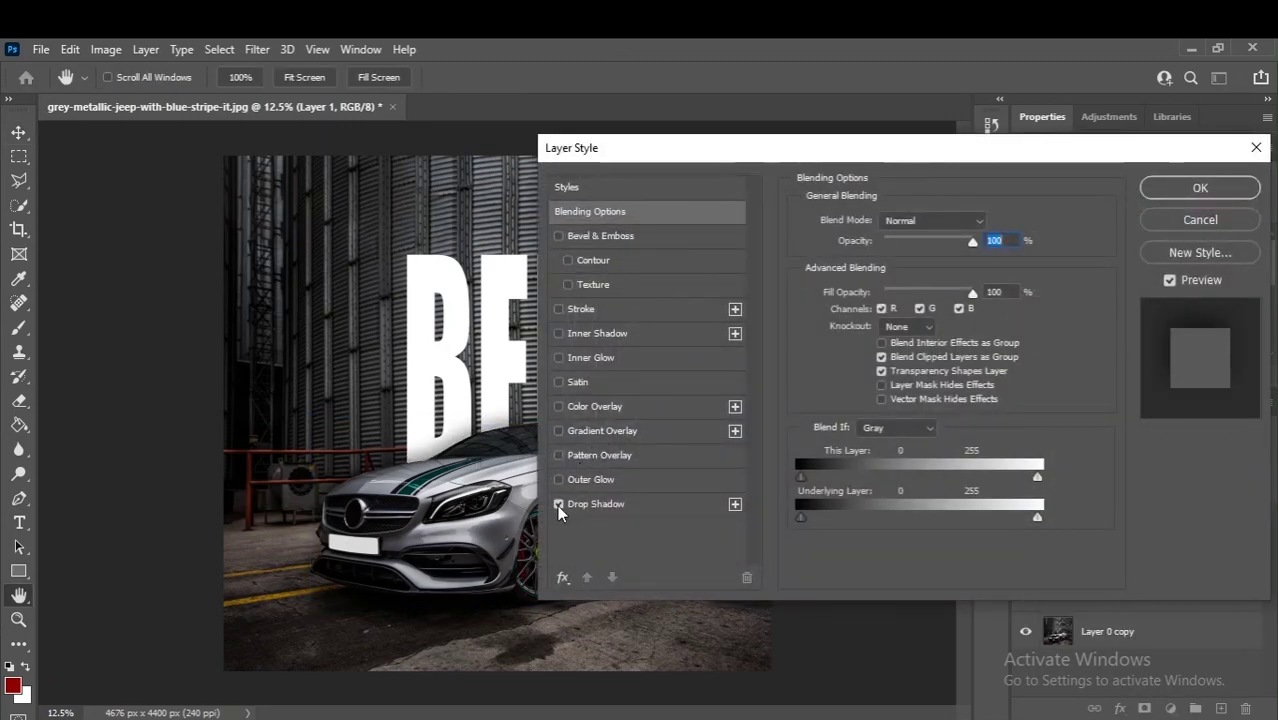
{"action": "left_click", "coordinate": [620, 504]}
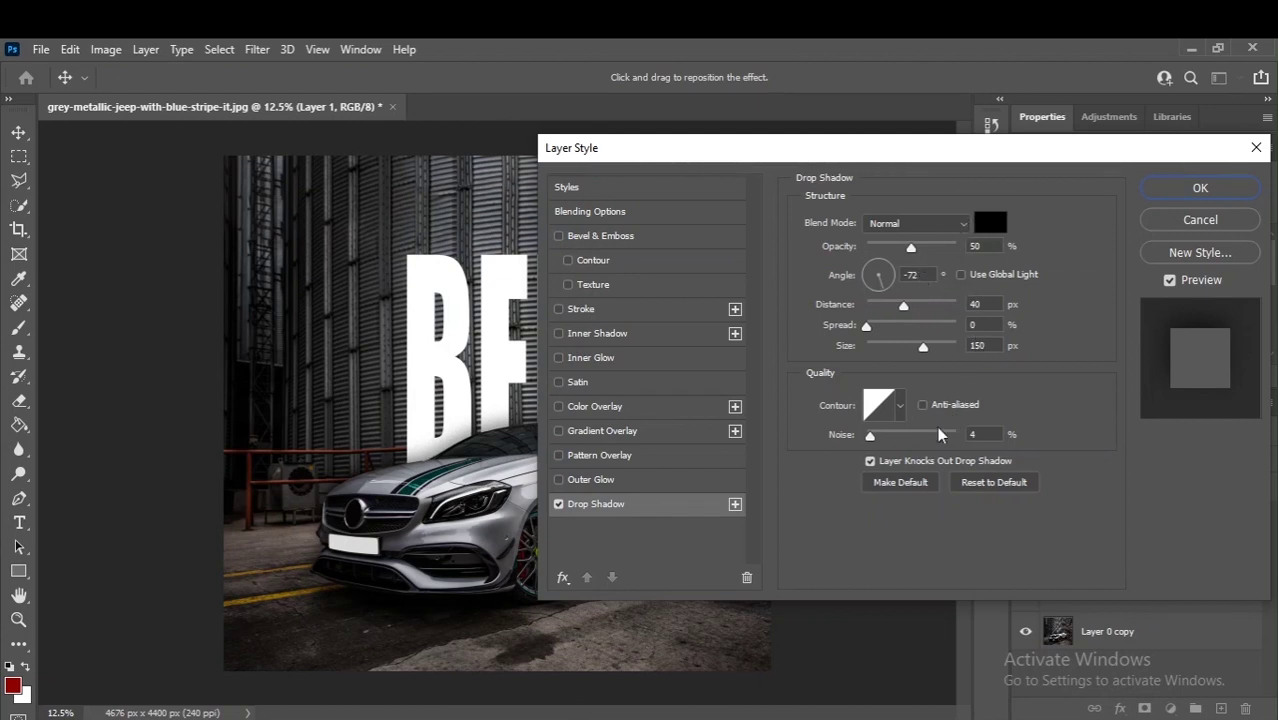
{"action": "left_click", "coordinate": [1195, 190]}
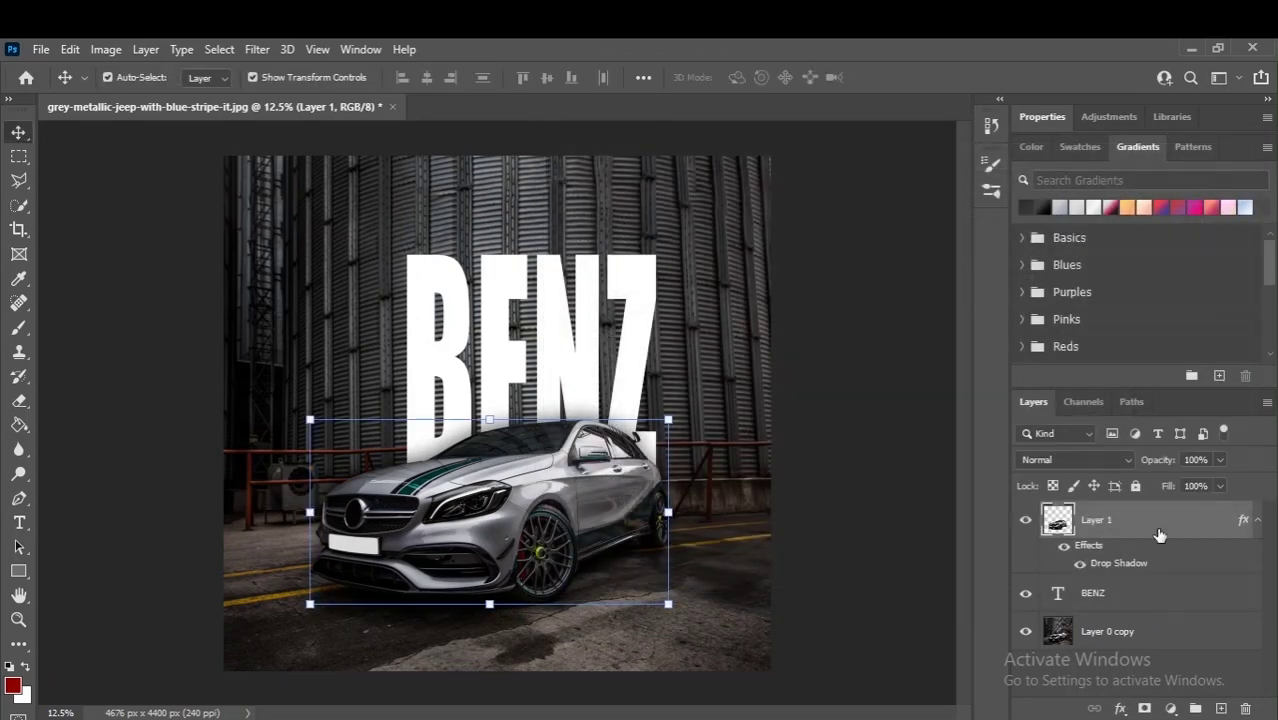
Apply the matching drop shadow (50%, -72°, 40 px, 150 px) to the BENZ text layer
{"action": "left_click", "coordinate": [1112, 597]}
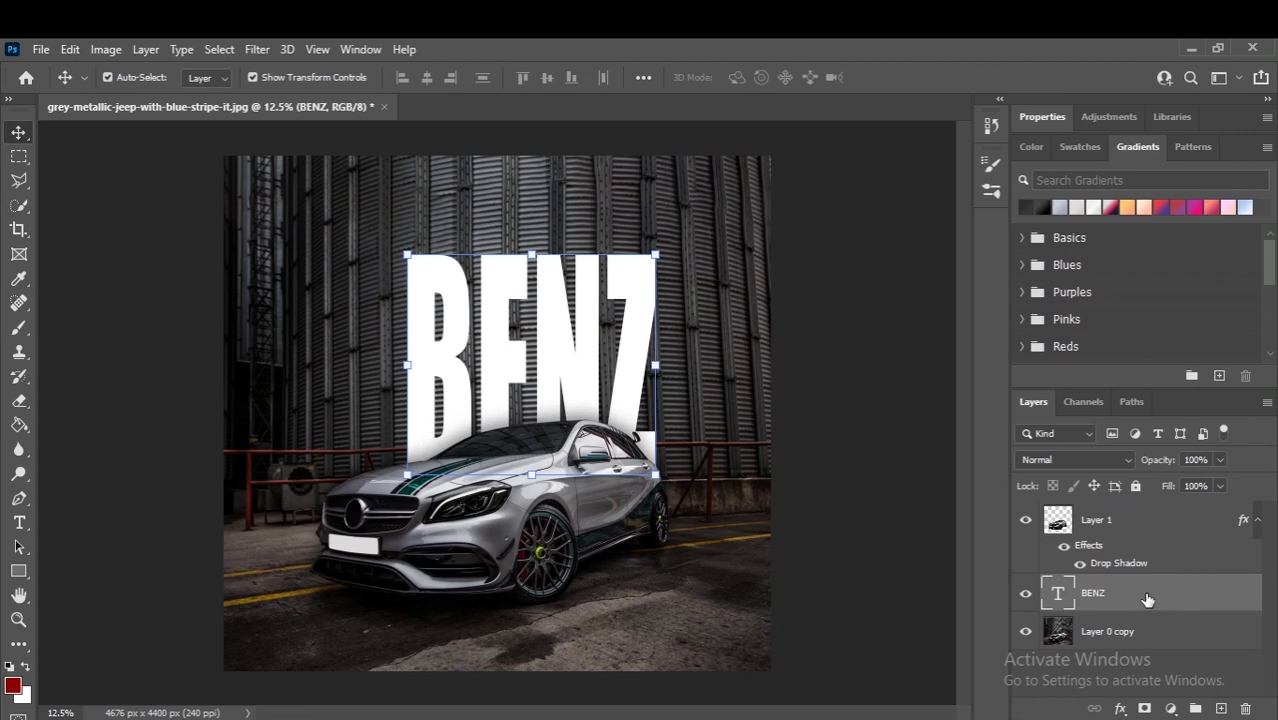
{"action": "double_click", "coordinate": [1147, 598]}
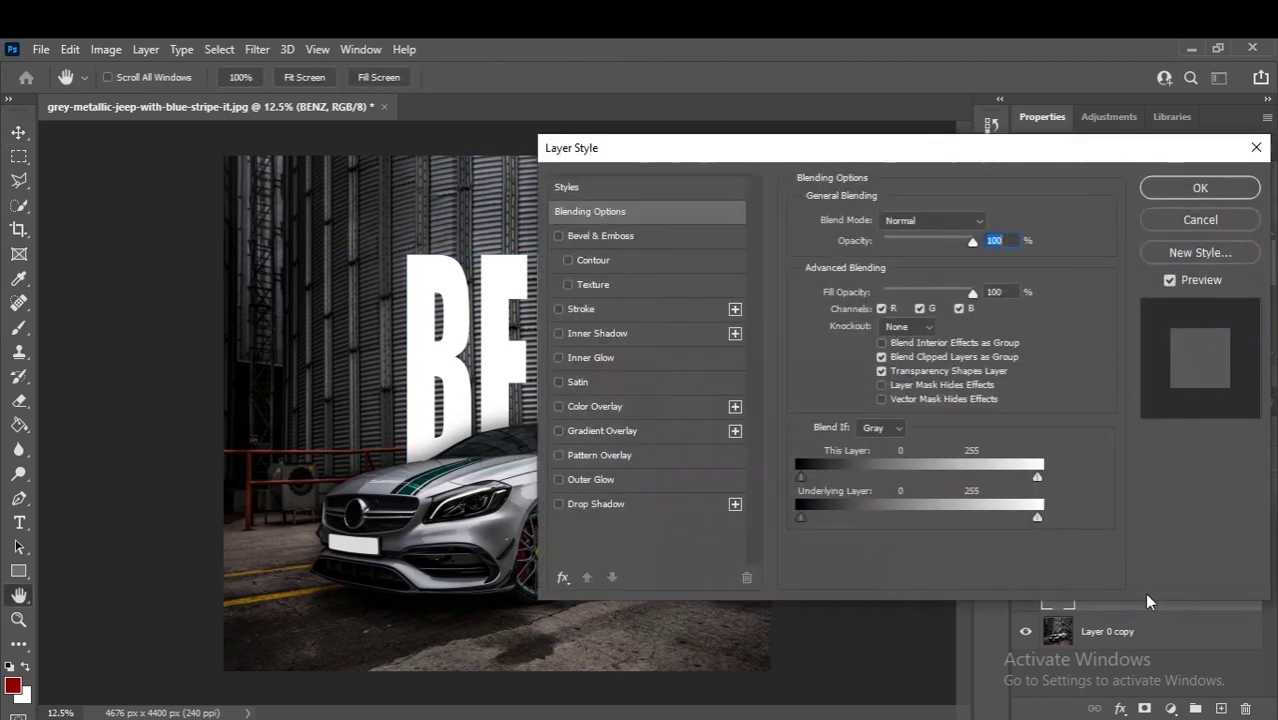
{"action": "left_click", "coordinate": [556, 502]}
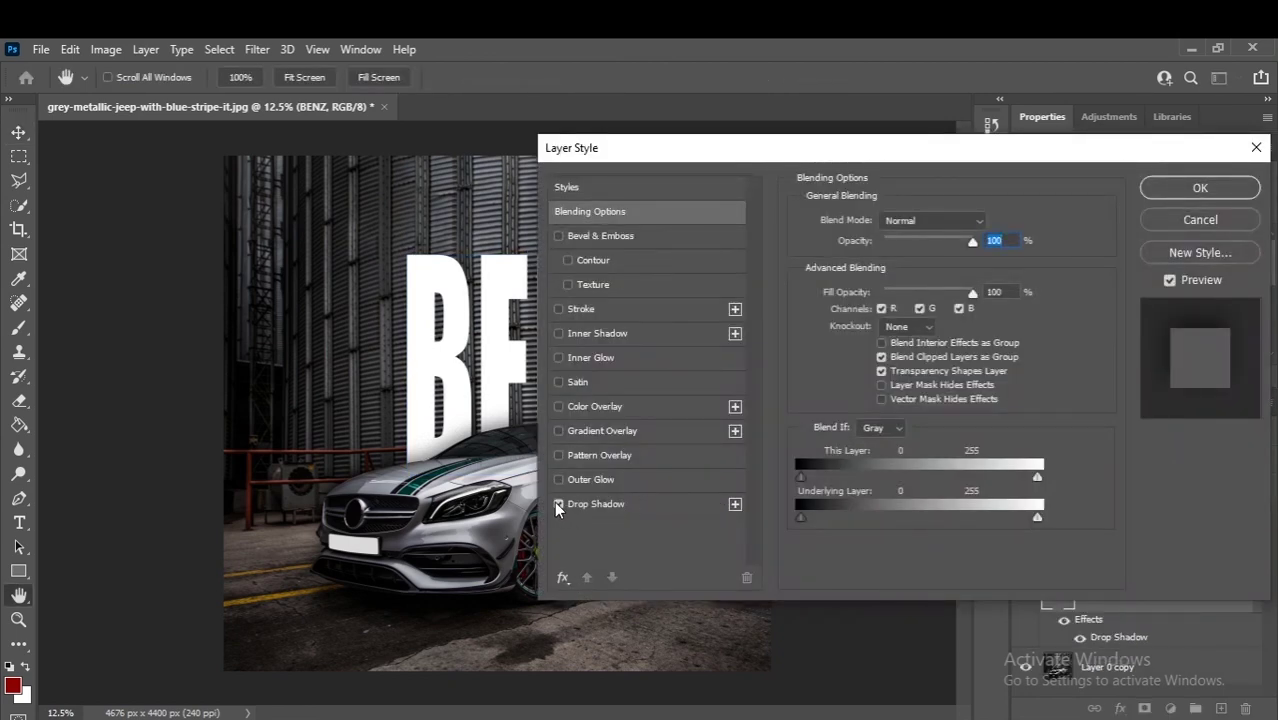
{"action": "left_click", "coordinate": [621, 498]}
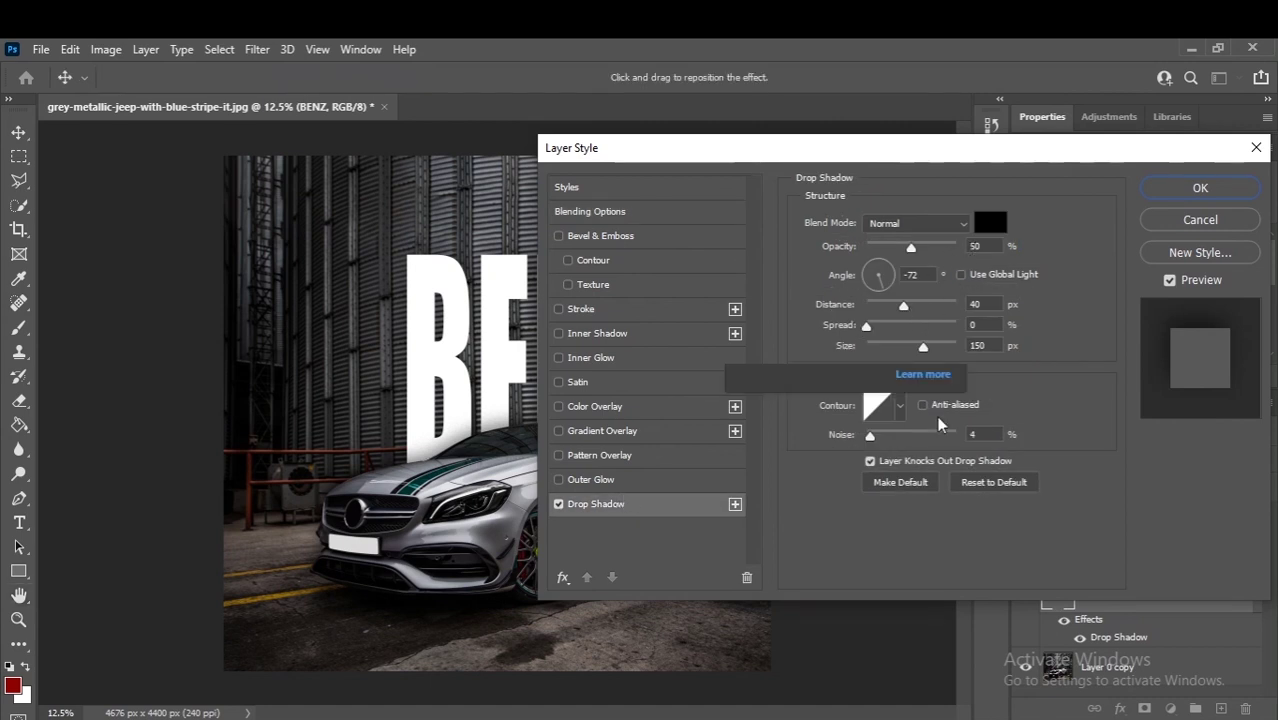
{"action": "left_click", "coordinate": [1160, 188]}
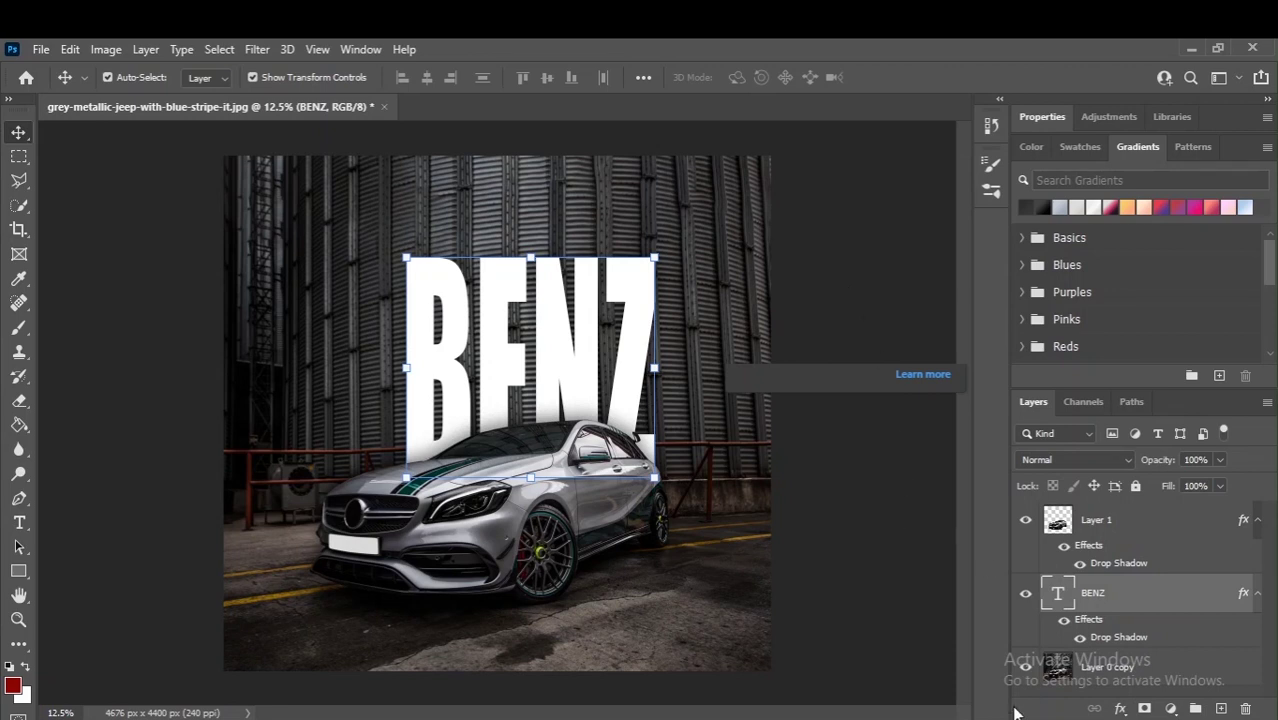
Select Layer 1 through the bottom background layer and put them in a new group
{"action": "left_click", "coordinate": [1122, 537]}
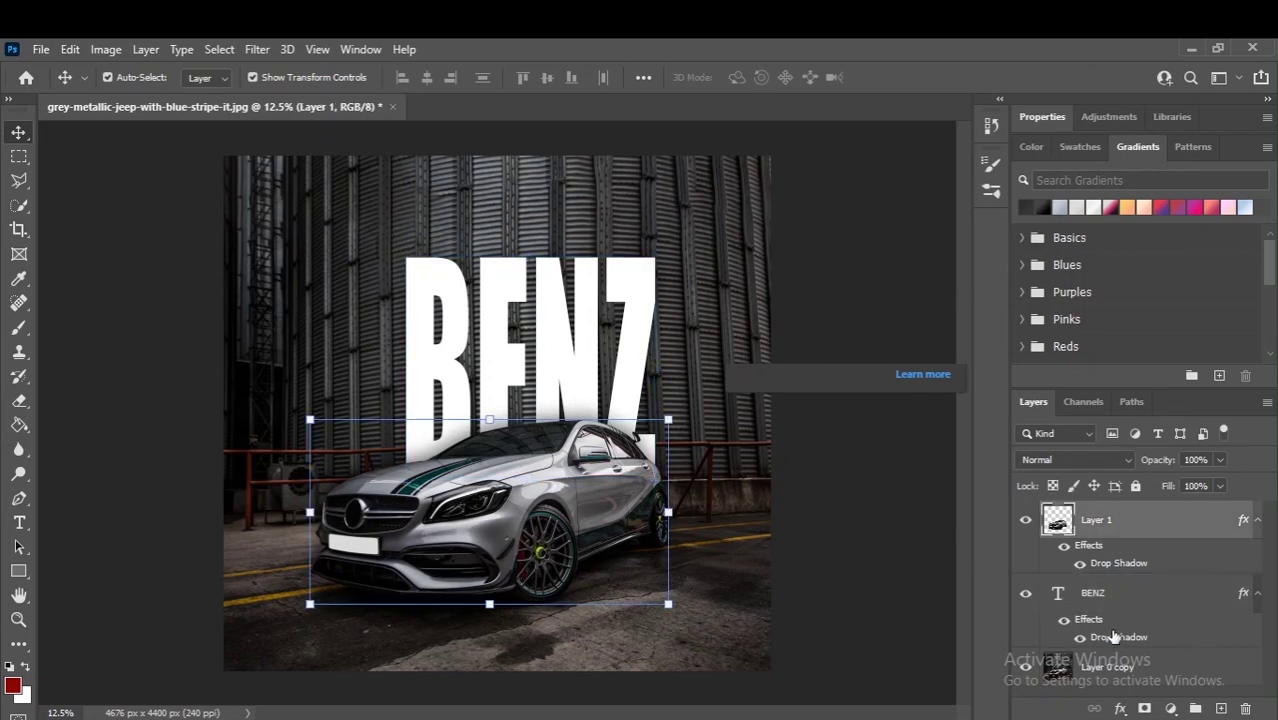
{"action": "left_click", "coordinate": [1113, 678], "text": "shift"}
{"action": "left_click", "coordinate": [1196, 709]}
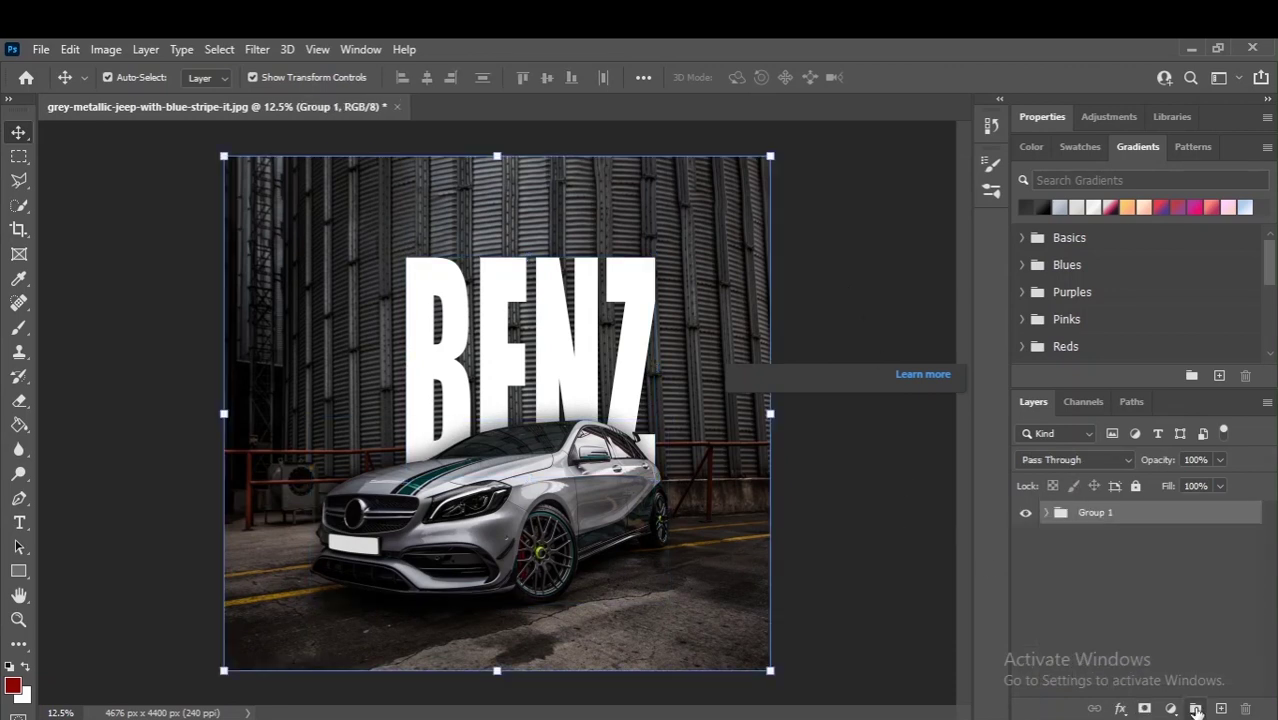